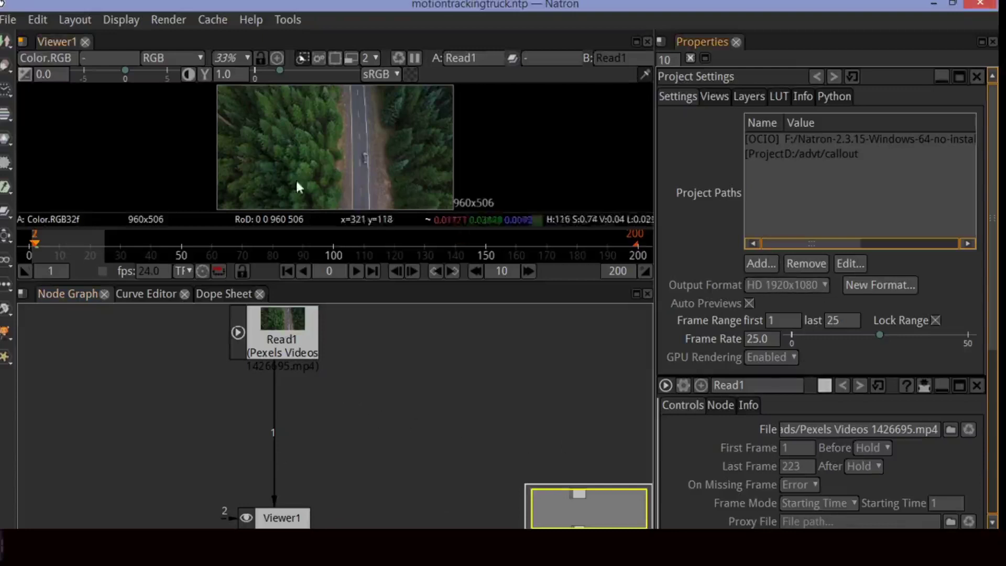
Set the project output format to 960x506, last frame 200 and frame rate 24 fps.
click(784, 285)
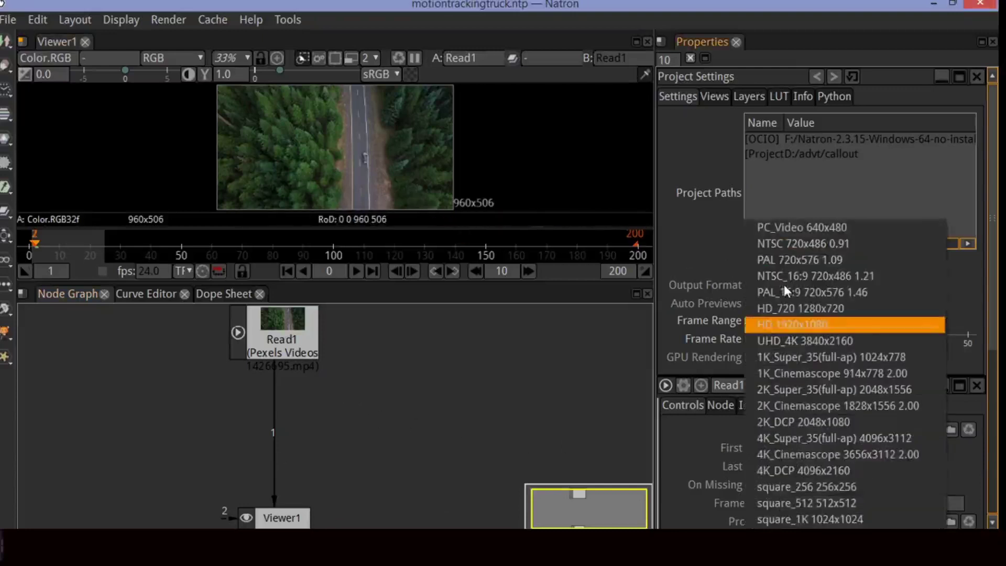
click(779, 523)
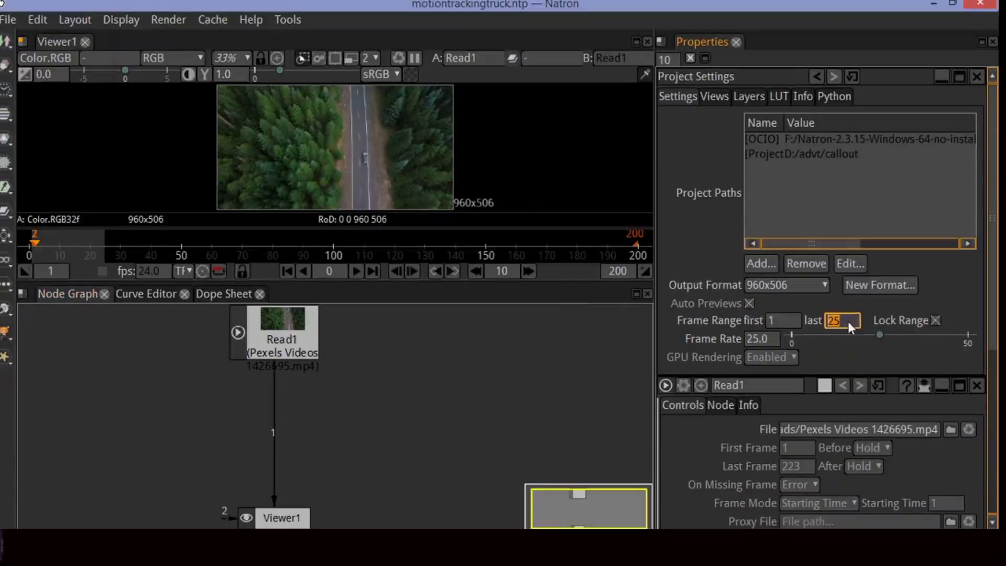
key(Return)
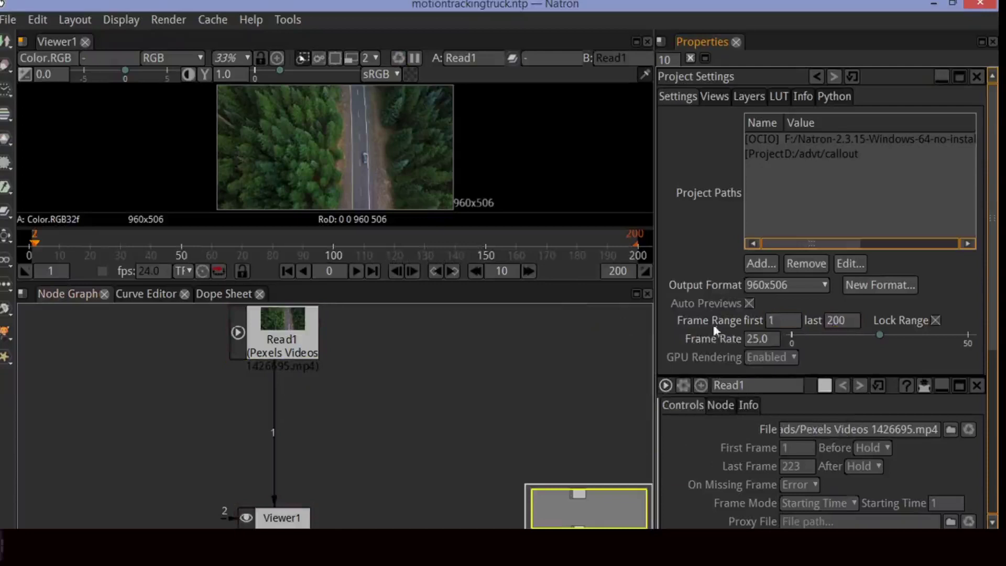
text(24)
key(Return)
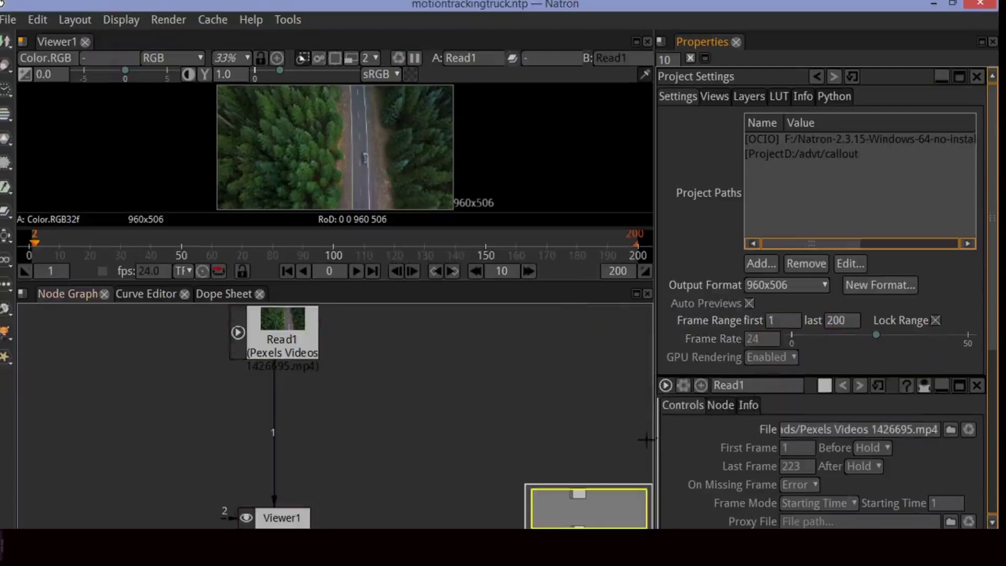
Show Read1's clip properties and enlarge the viewer pane.
double_click(287, 328)
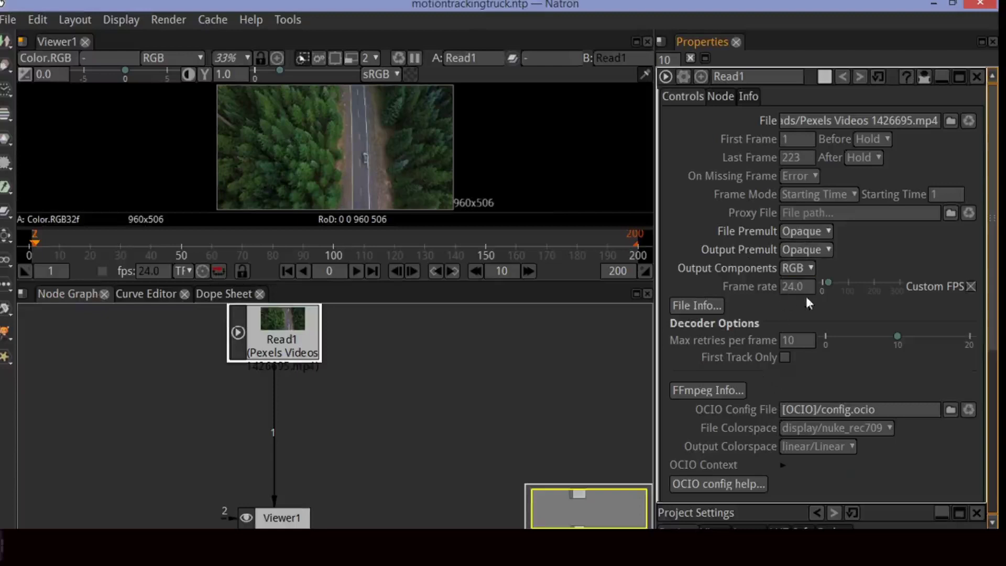
scroll(270, 363, down, 2)
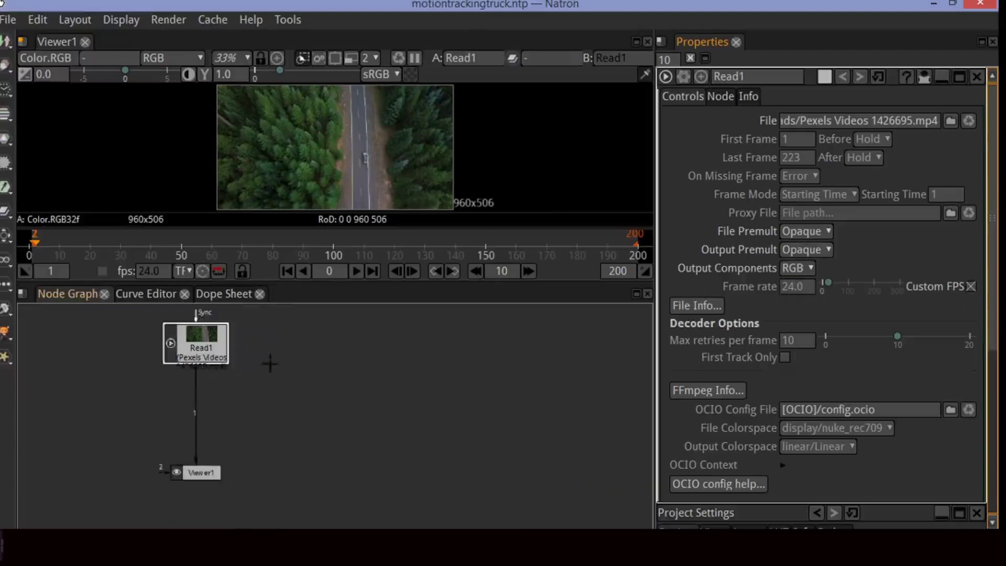
drag(569, 288, 573, 341)
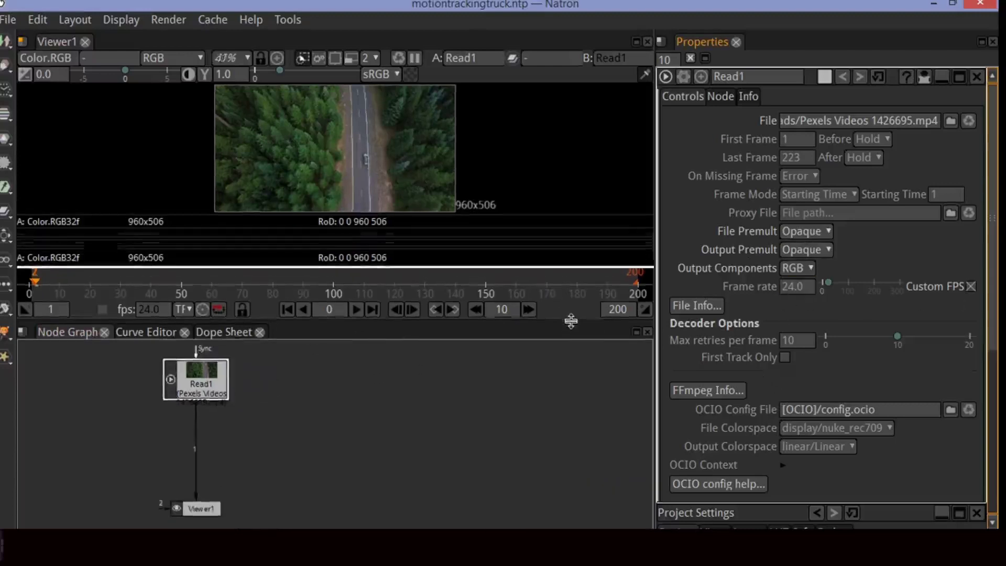
click(78, 44)
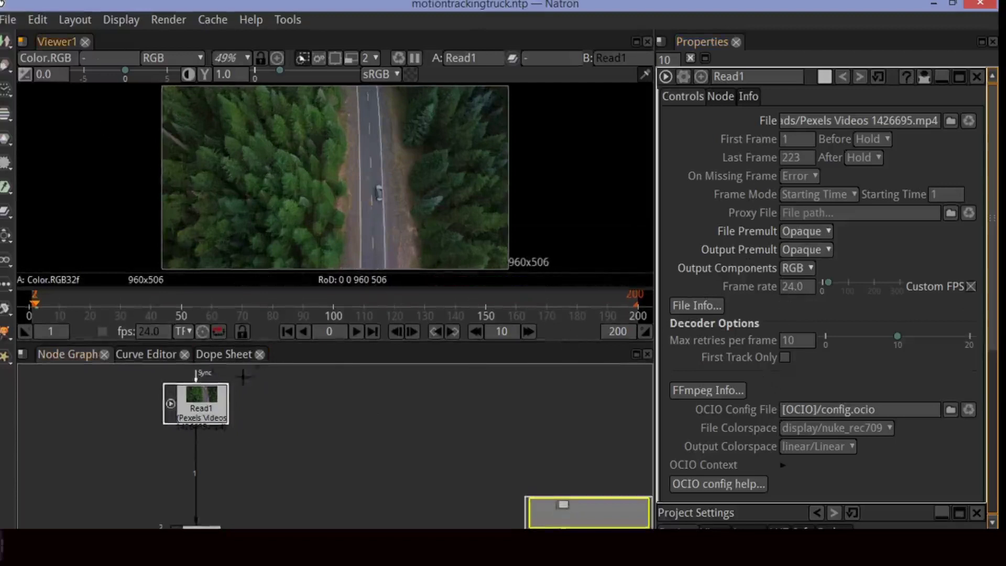
Add a Tracker node and connect Tracker1 after Read1 in the node chain.
click(314, 423)
key(Tab)
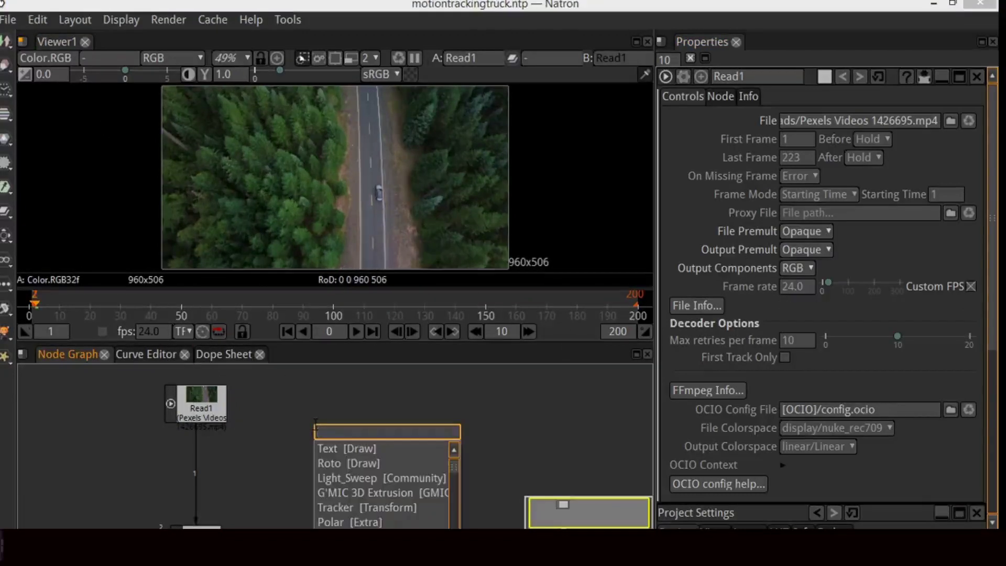
text(tra)
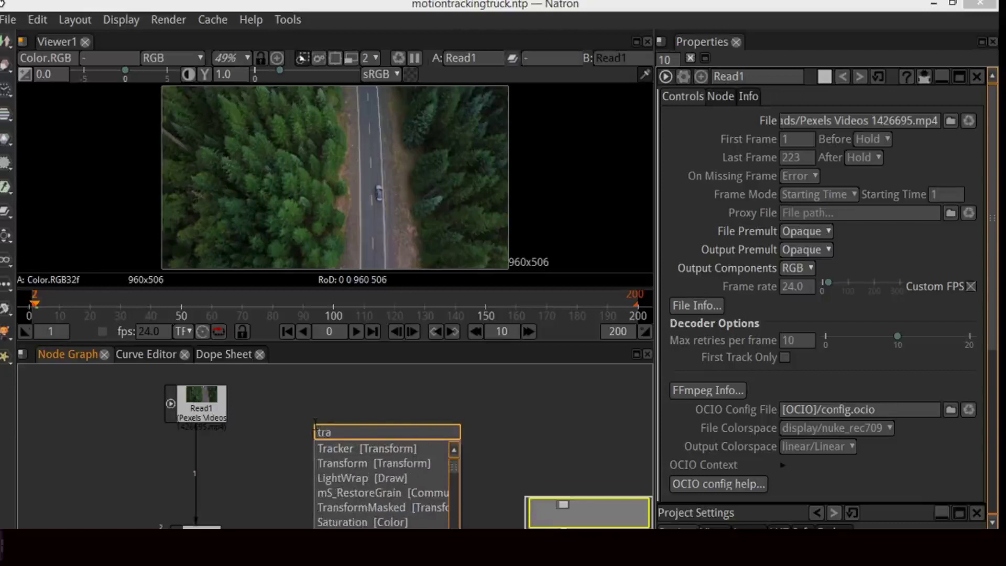
key(Return)
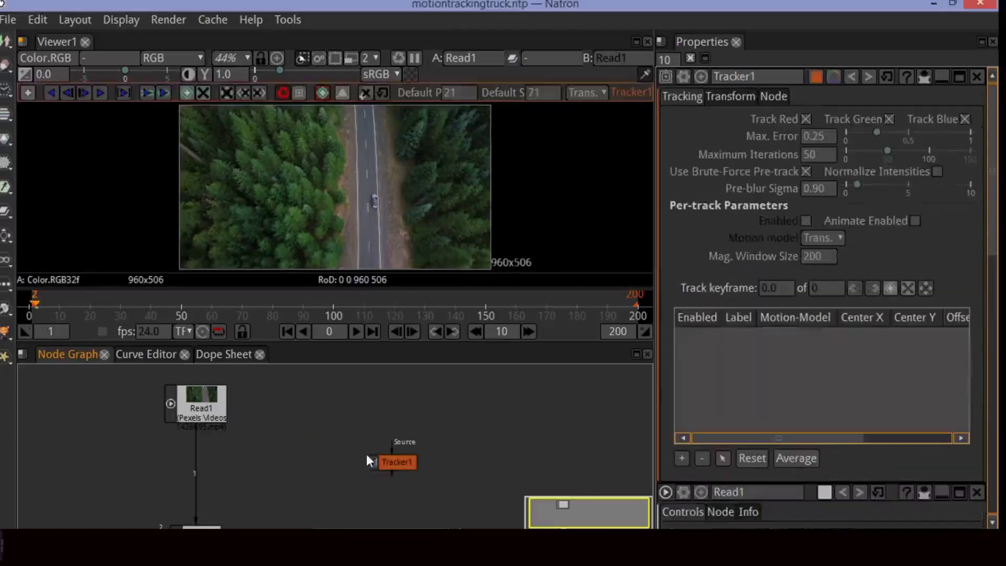
drag(407, 463, 311, 403)
Place a new track, track1, on the car on the road and centre it in view.
click(28, 95)
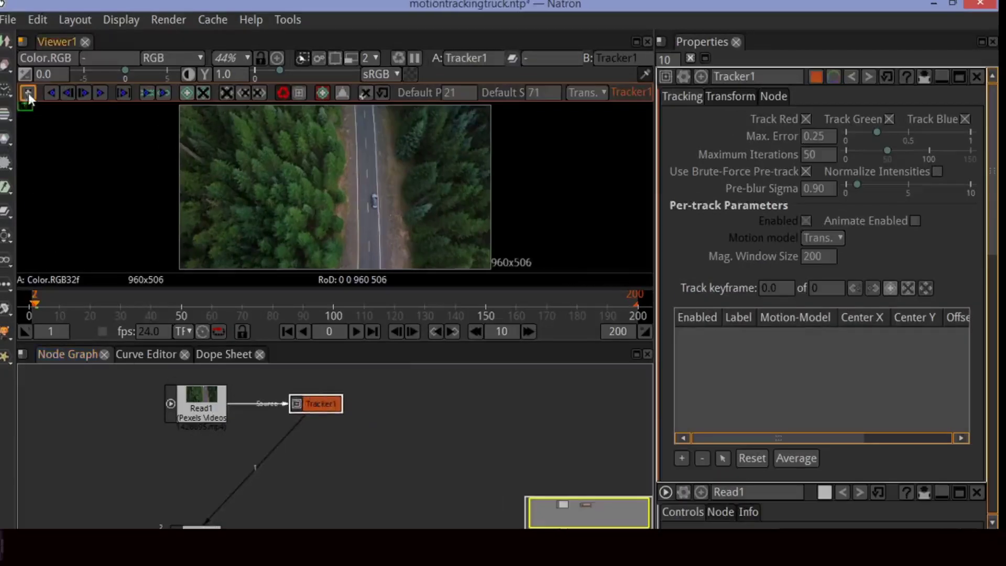
scroll(384, 221, up, 10)
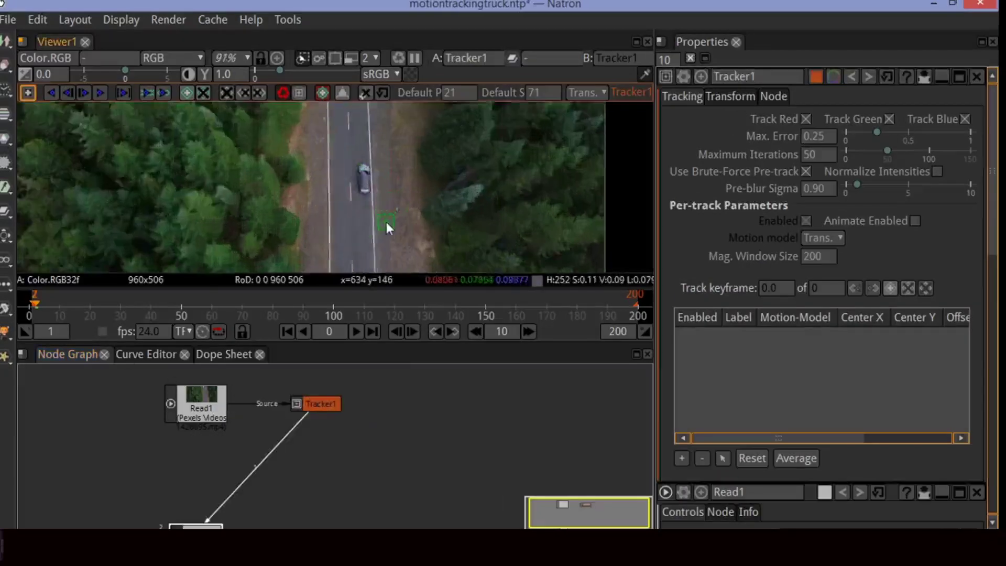
drag(386, 222, 318, 127)
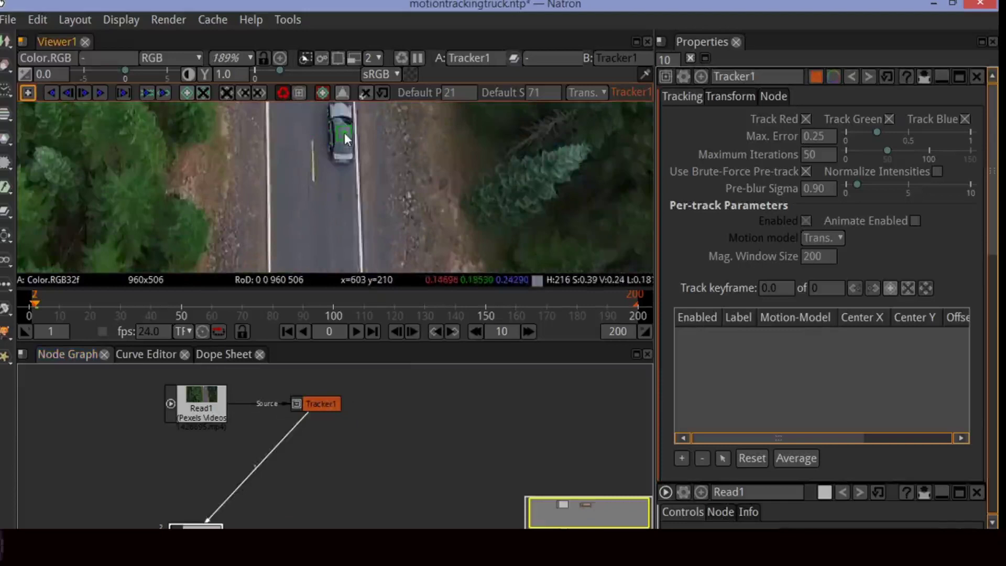
click(344, 134)
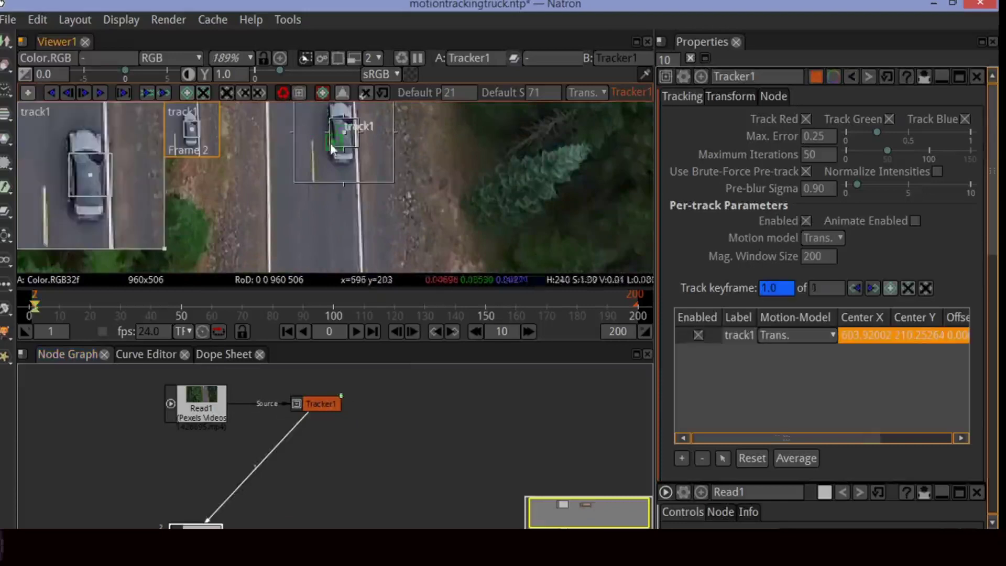
click(25, 97)
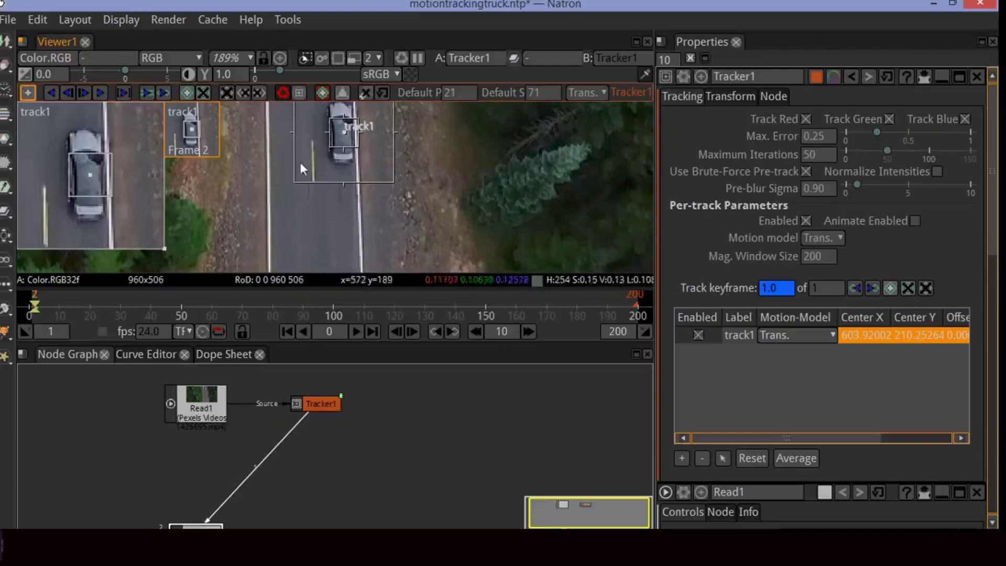
scroll(401, 232, up, 4)
scroll(402, 231, down, 8)
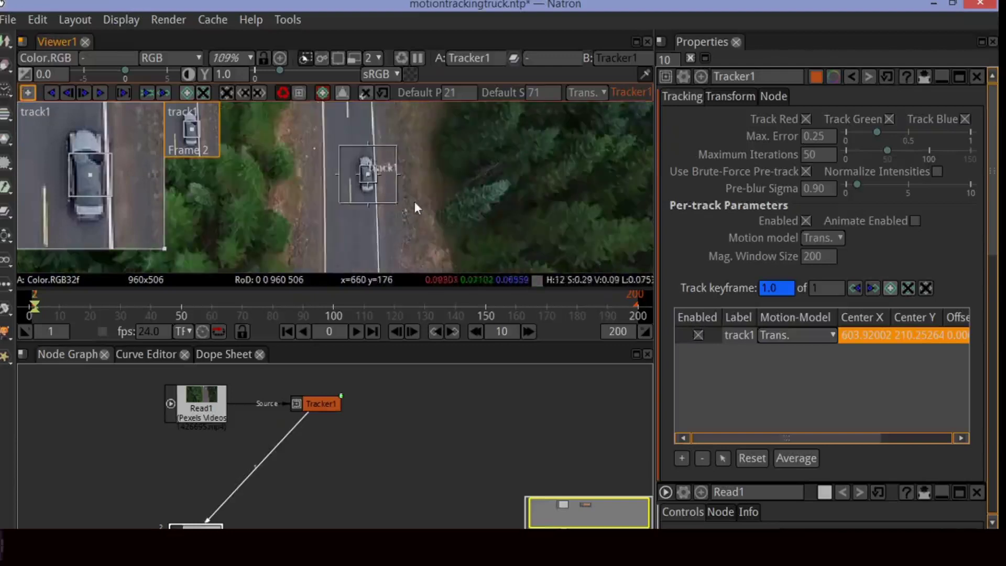
drag(414, 201, 417, 240)
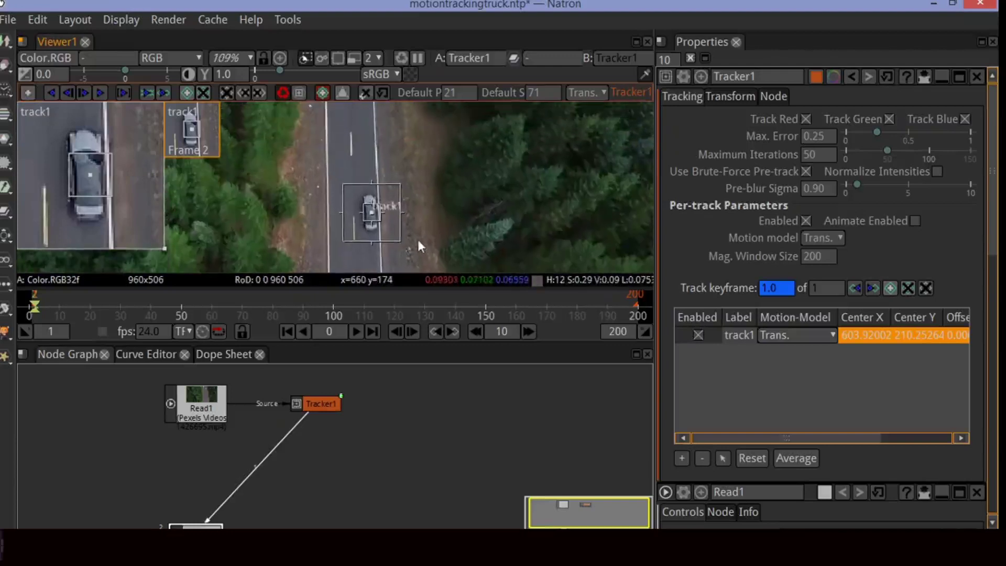
Track track1 forward on the car, stopping at frame 84.
click(281, 63)
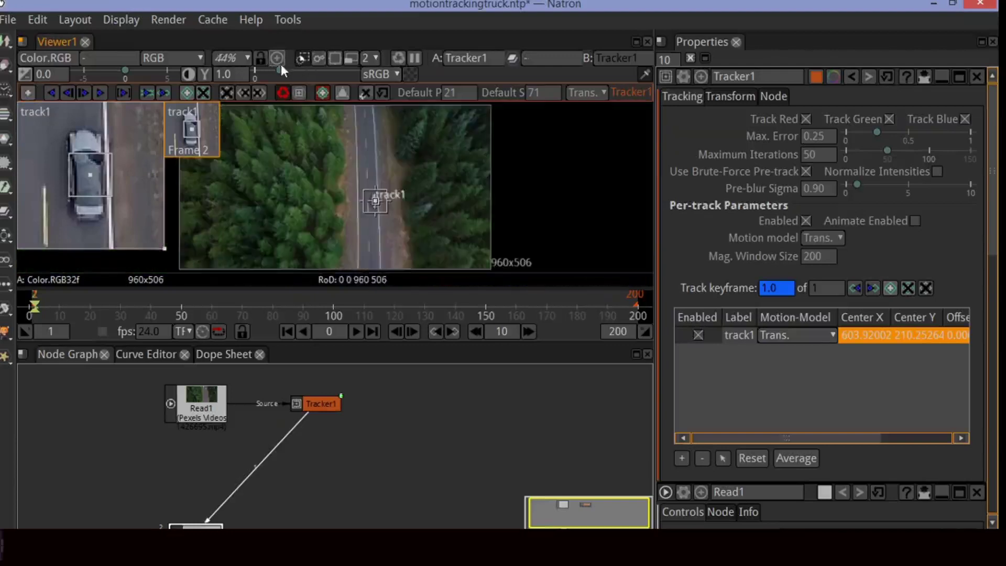
click(101, 93)
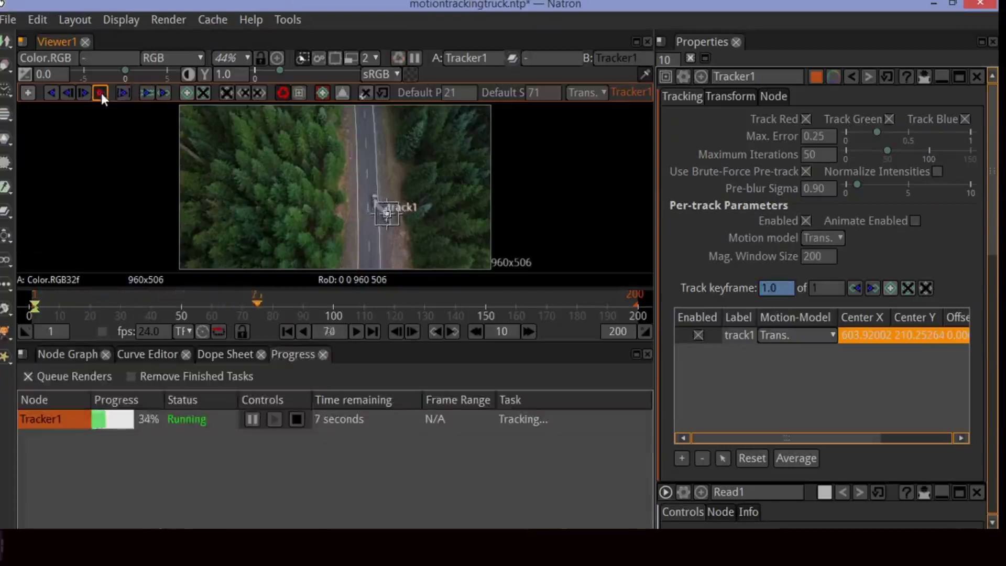
click(100, 92)
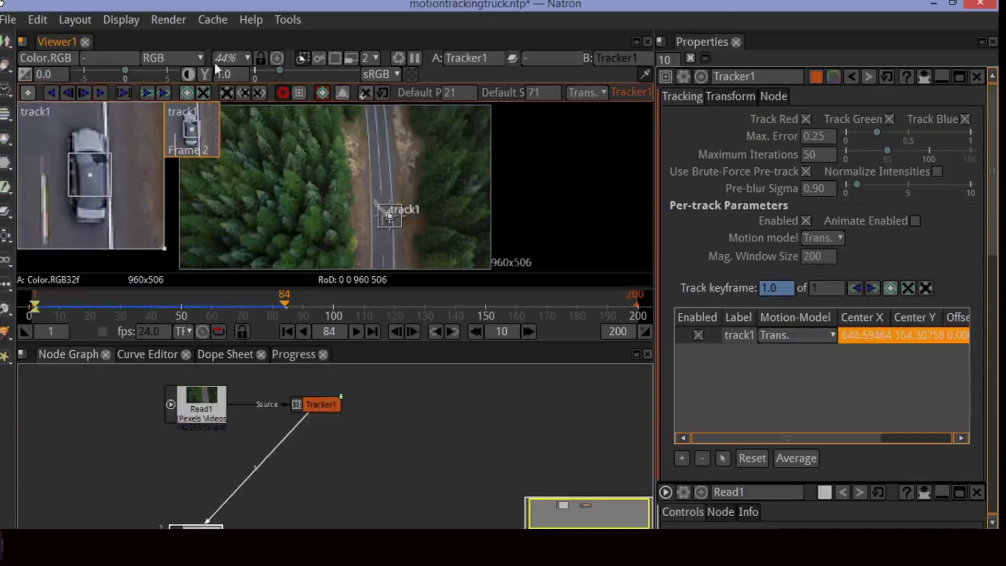
Correct track1's position on the car at frame 84 and resume tracking forward to frame 125.
click(338, 94)
scroll(371, 245, up, 4)
scroll(371, 245, up, 8)
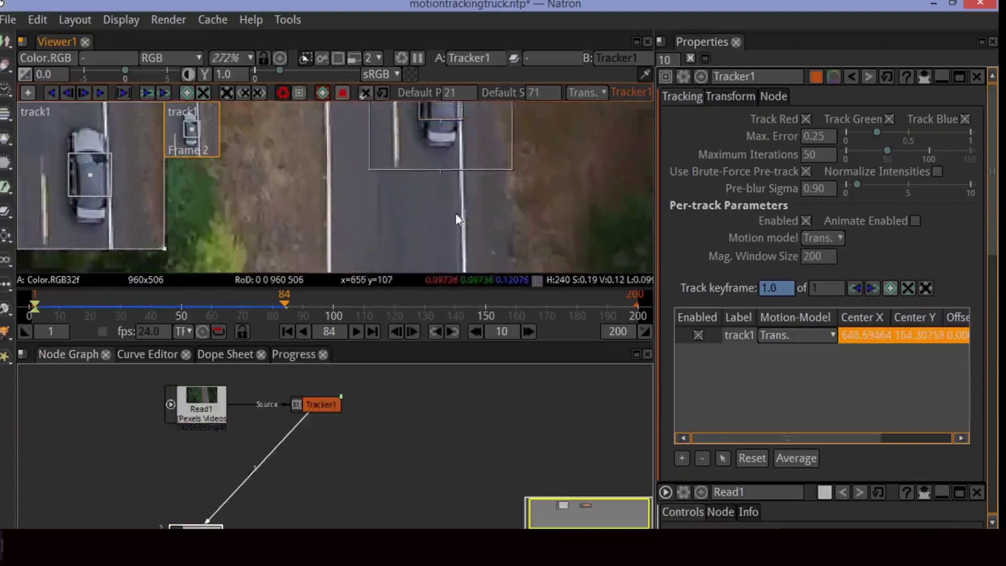
scroll(399, 230, down, 3)
scroll(399, 210, up, 3)
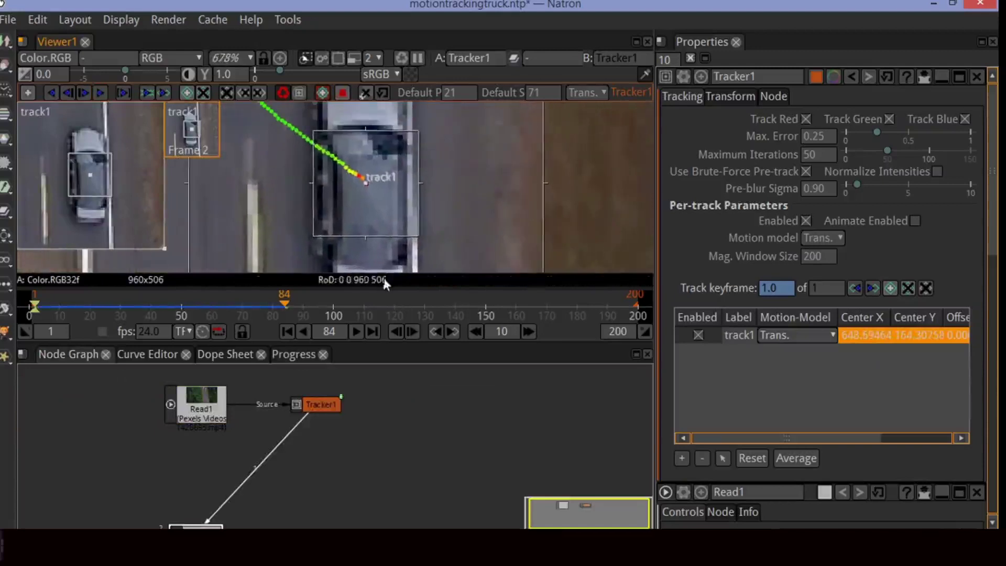
drag(408, 230, 405, 227)
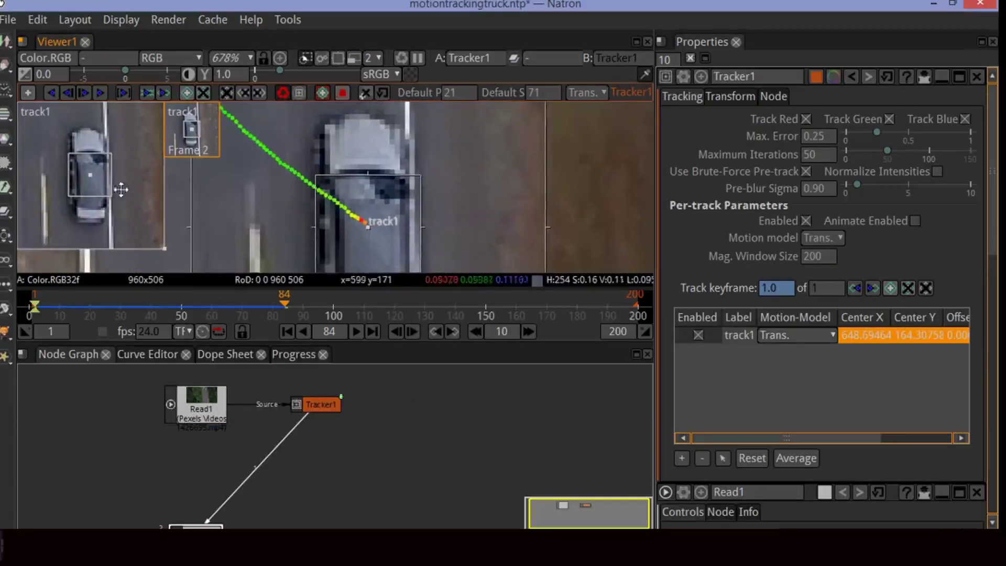
drag(100, 190, 109, 200)
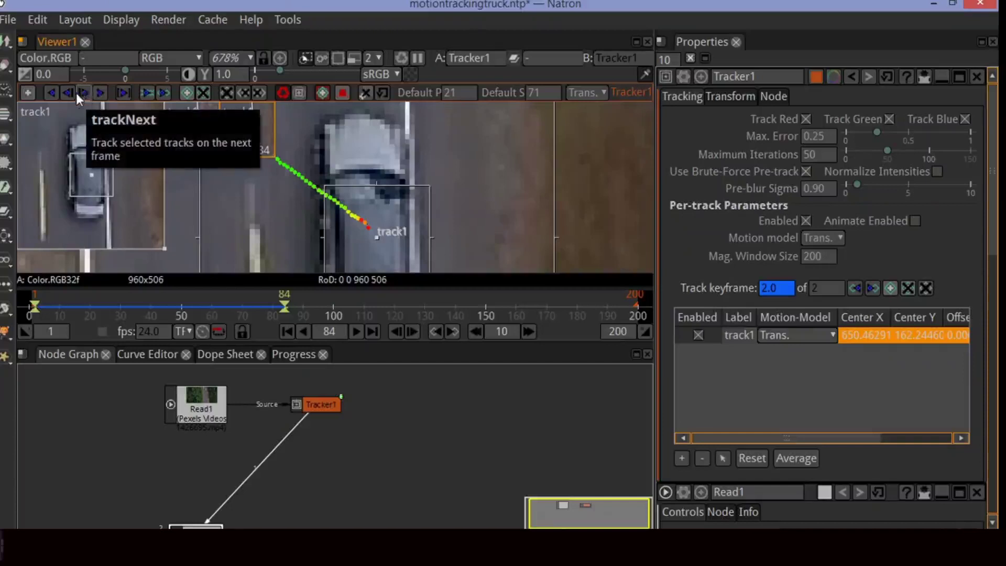
click(100, 93)
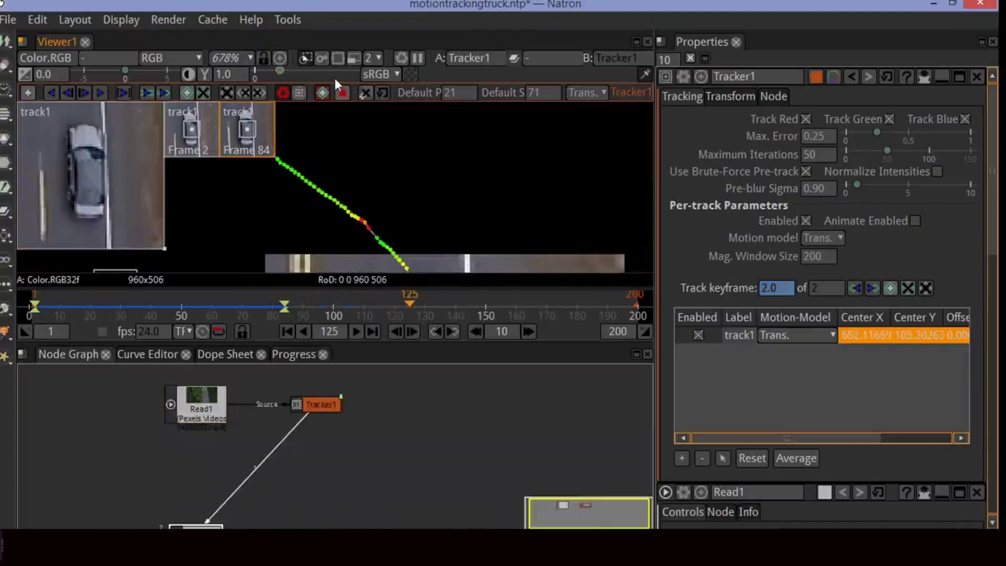
click(280, 57)
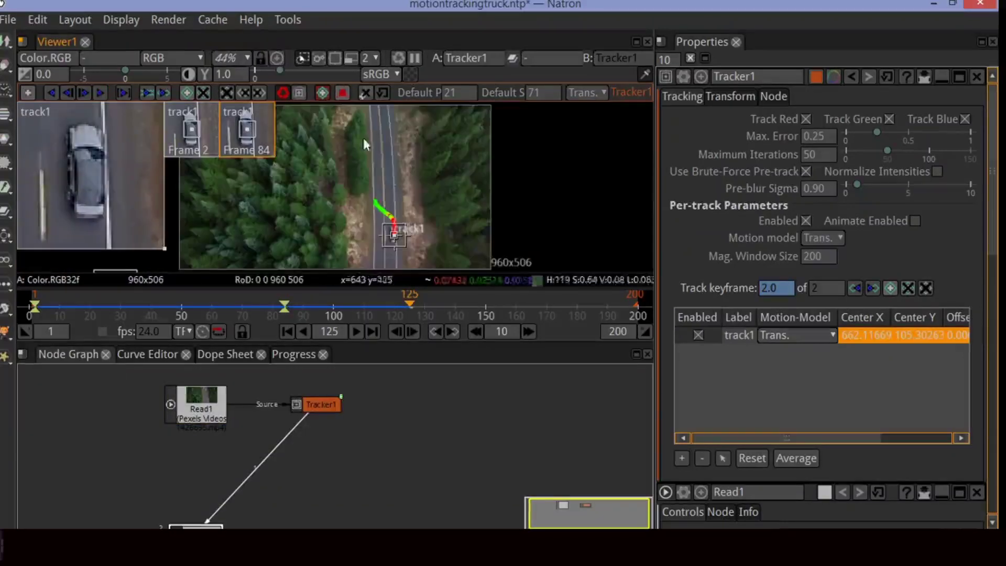
Track track1 backward from frame 125, then stop.
scroll(393, 252, up, 3)
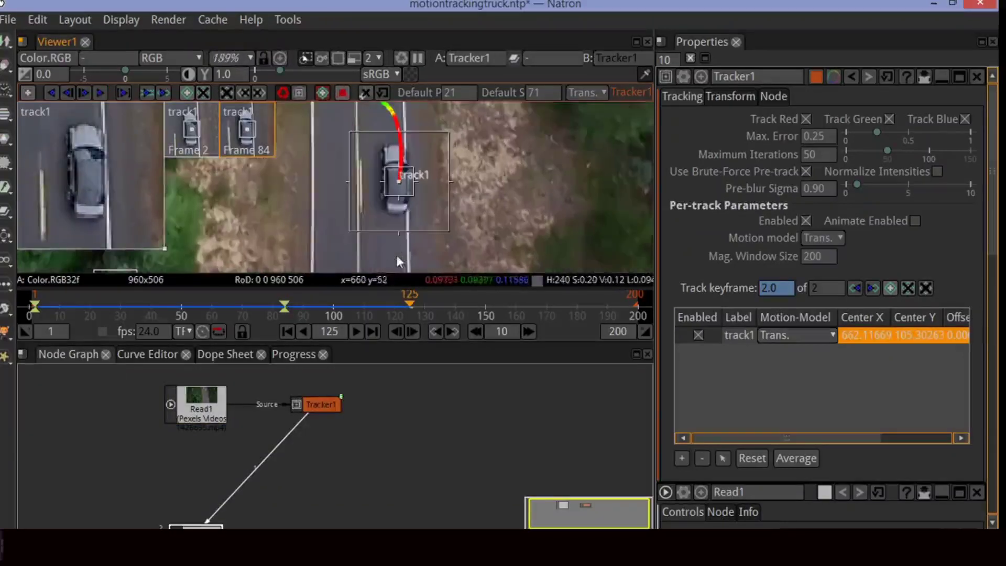
click(68, 92)
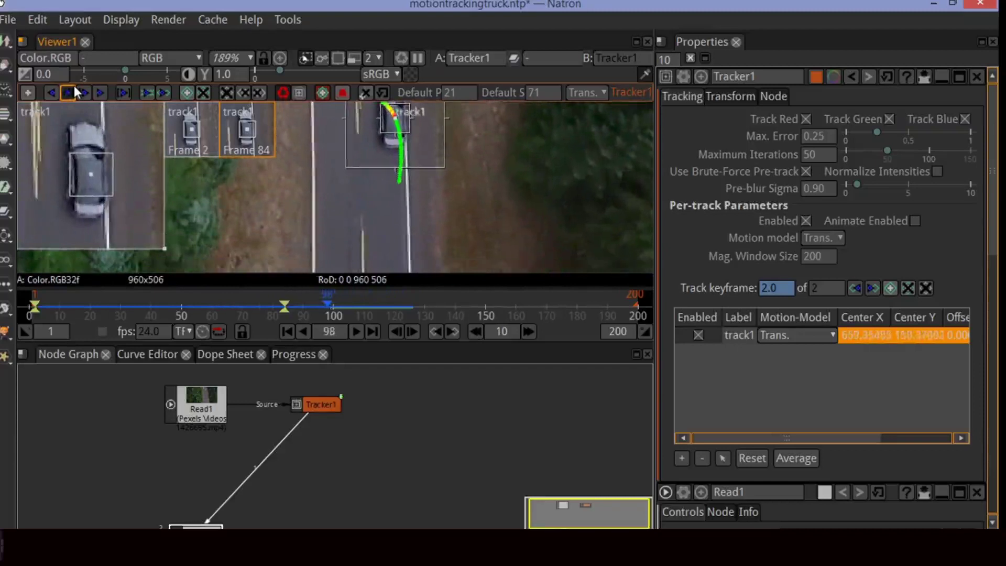
click(74, 86)
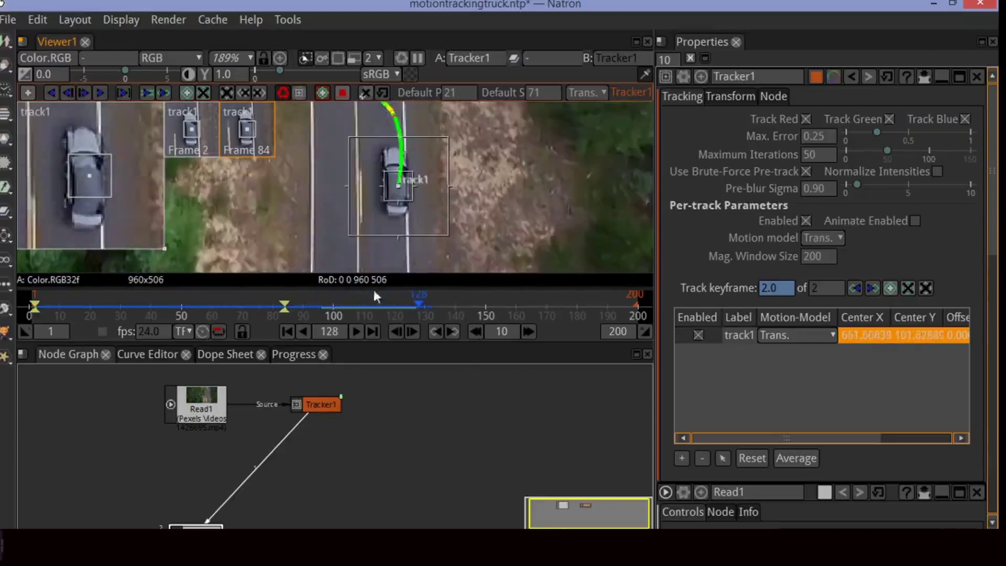
Key track1 on the car at frame 131, track forward to 180, then backward.
click(402, 303)
drag(419, 305, 430, 308)
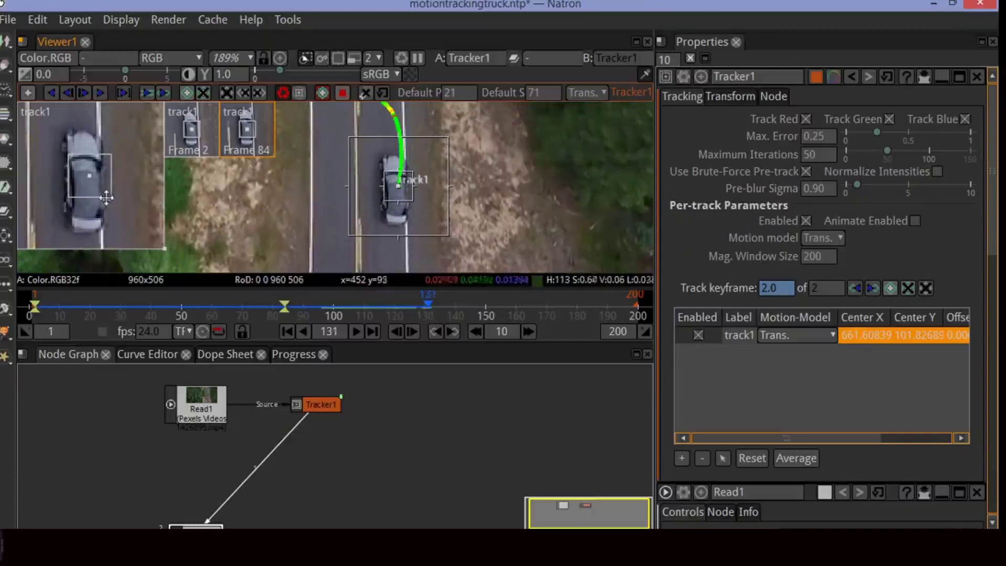
drag(106, 193, 107, 184)
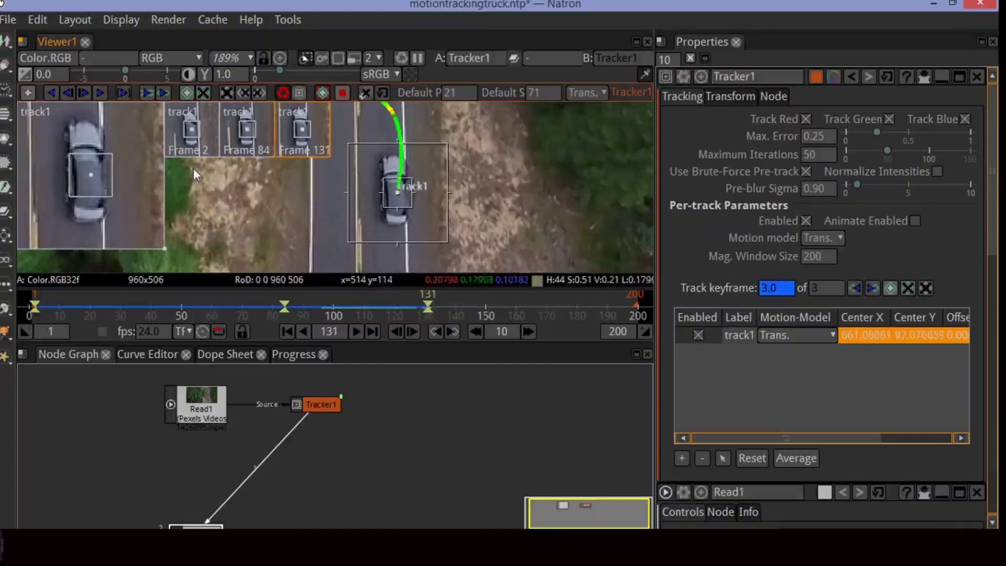
click(101, 92)
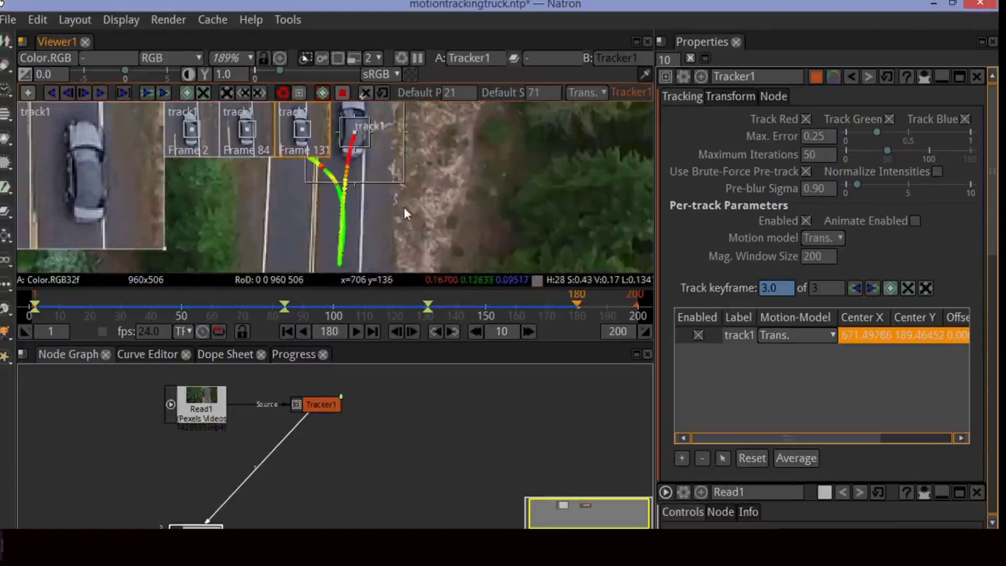
scroll(404, 212, up, 2)
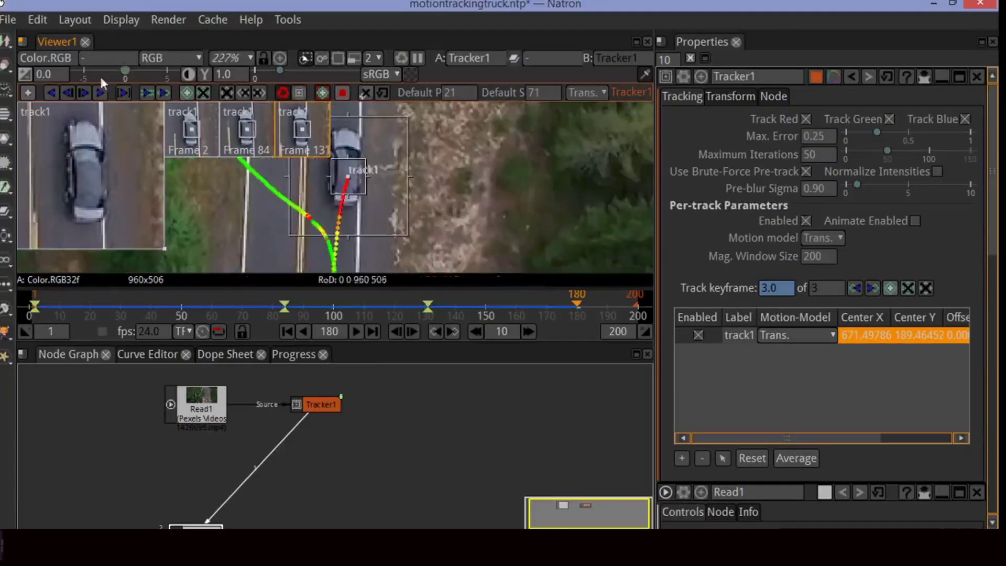
click(73, 89)
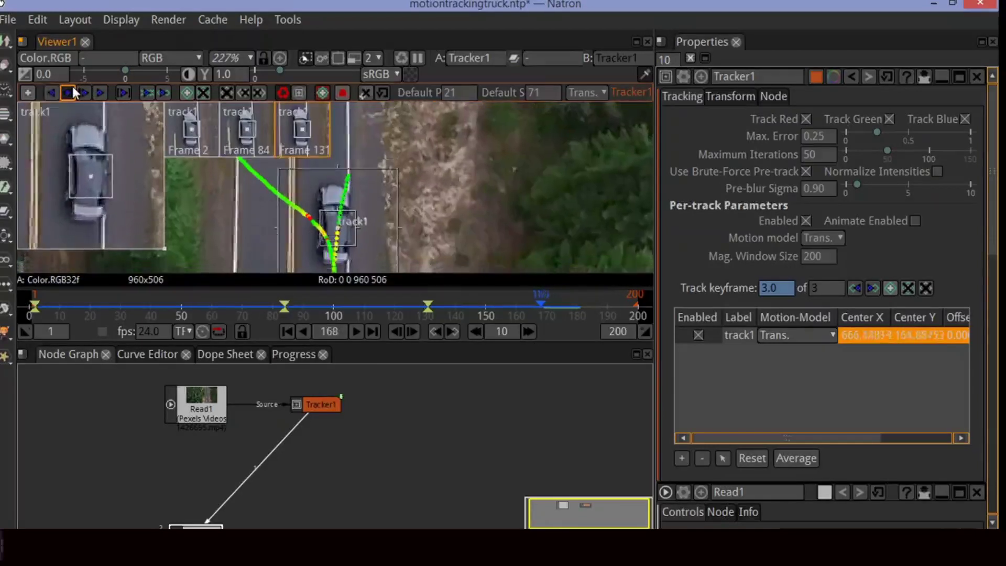
Replay the fitted clip from frame 1 and stop around frame 25 to review track1.
click(287, 331)
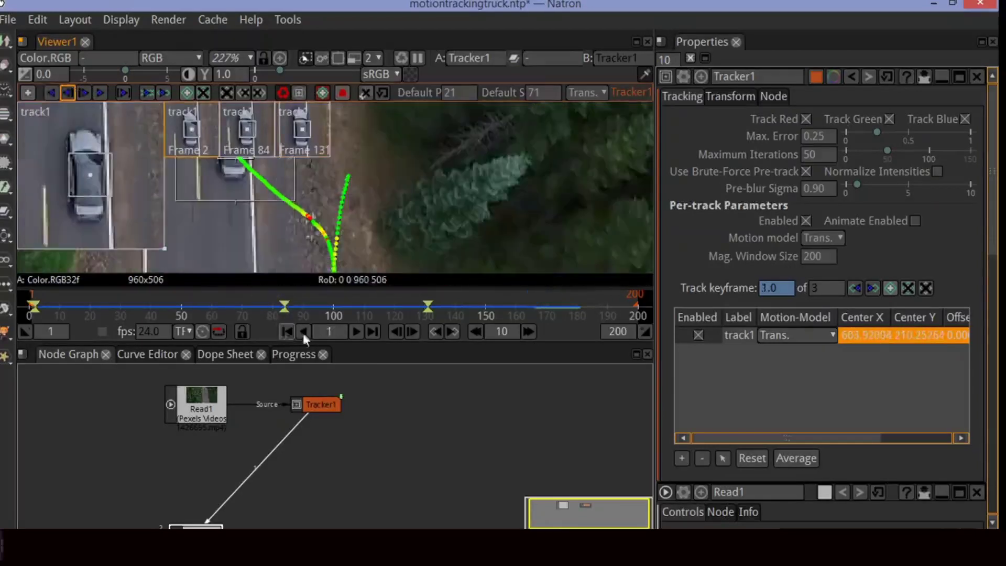
click(280, 58)
click(355, 333)
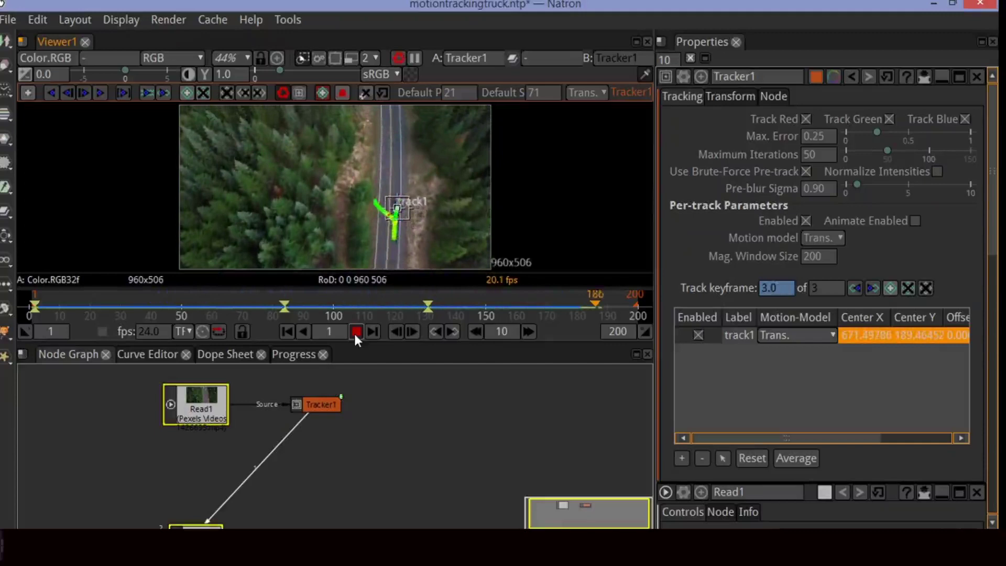
click(356, 331)
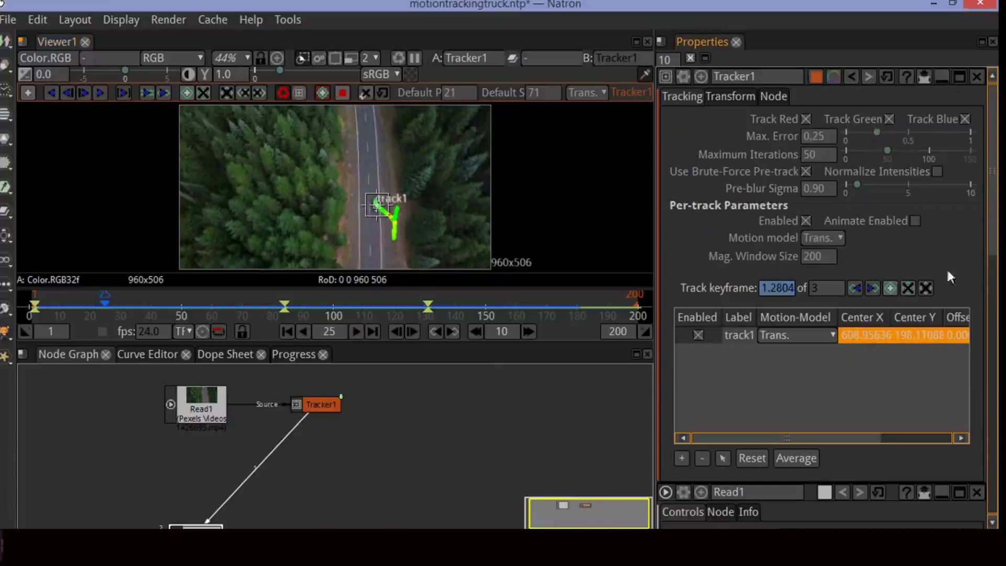
Set Tracker1's Motion Type to Match-Move and Transform Type to Transform, then export a linked Transform node.
click(743, 97)
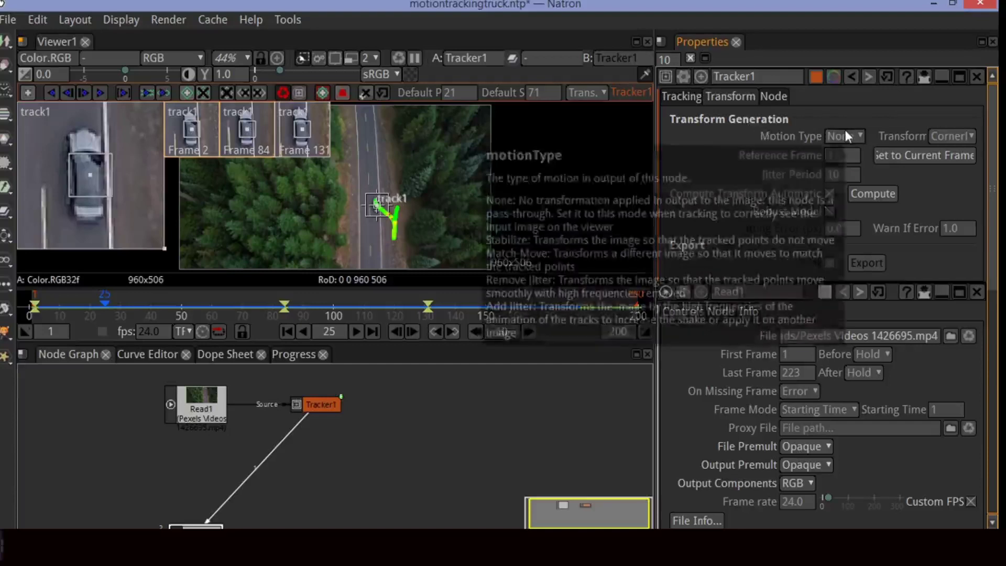
click(845, 132)
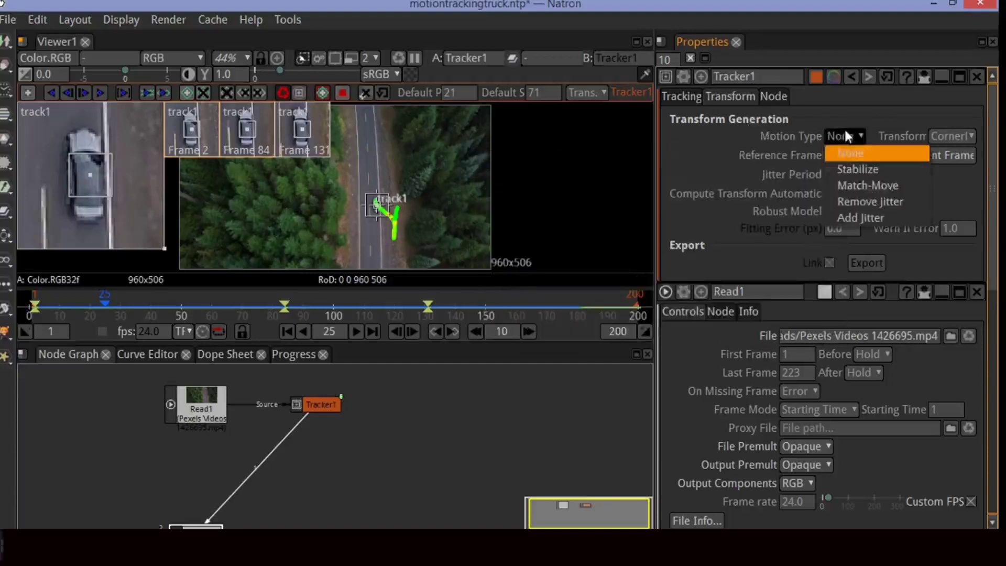
click(852, 184)
click(933, 135)
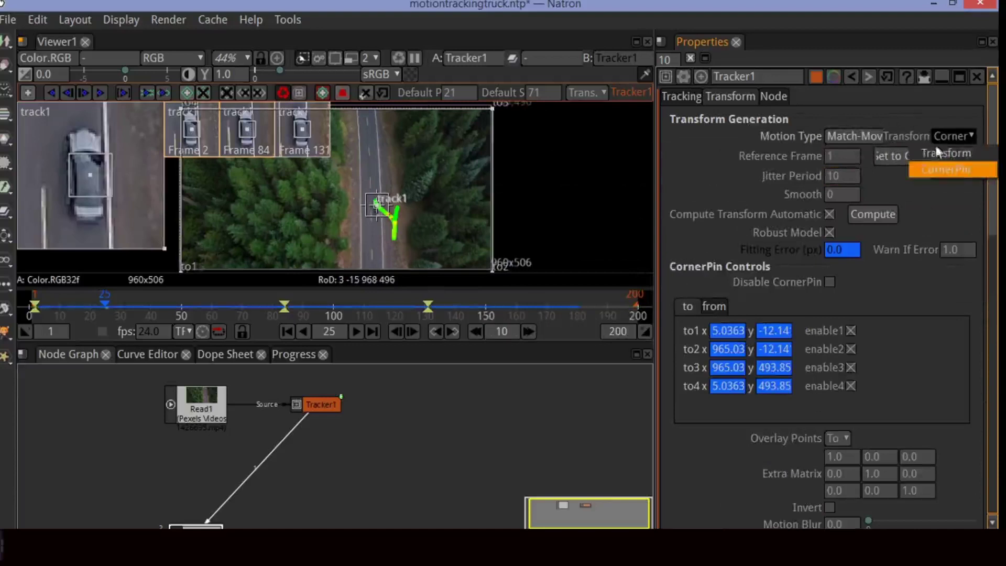
click(936, 156)
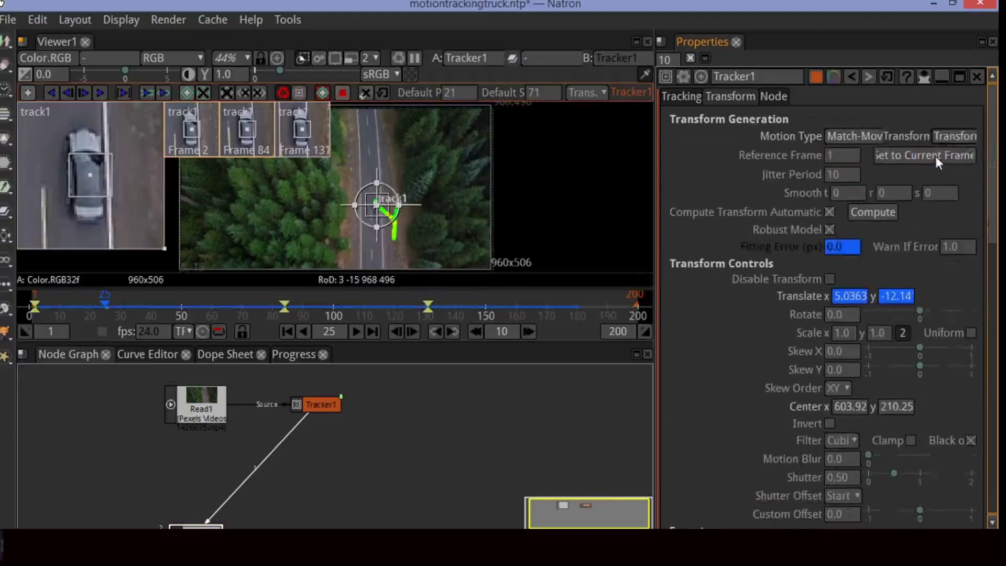
scroll(727, 334, down, 5)
scroll(726, 335, down, 5)
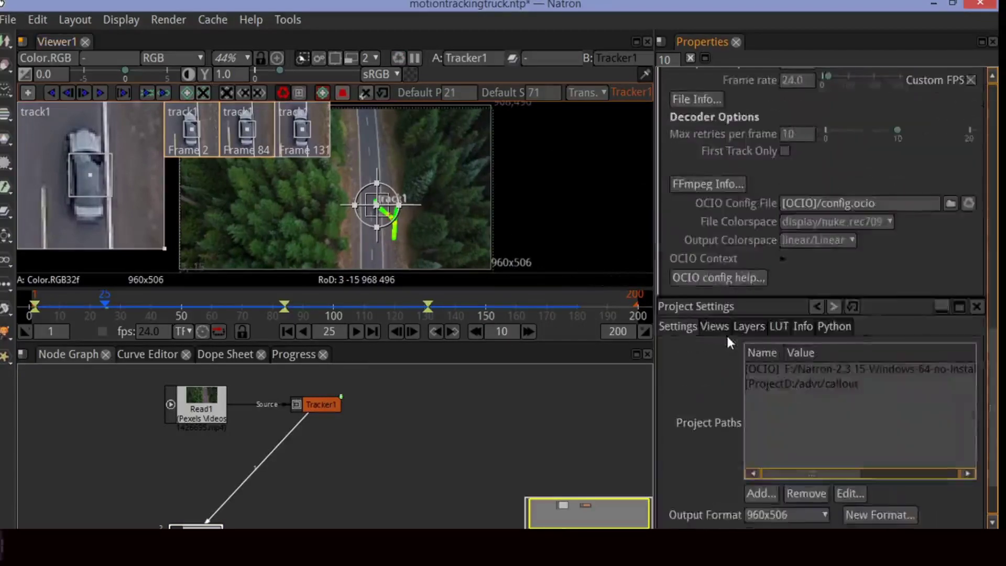
scroll(726, 334, up, 5)
click(863, 195)
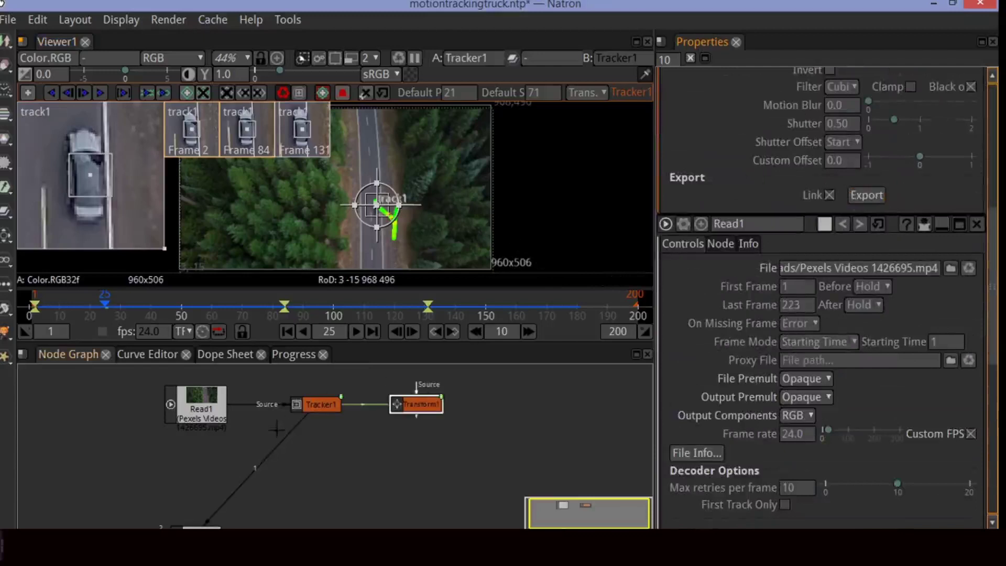
Disconnect the Viewer node from the tracker and move it lower in the graph.
scroll(282, 436, down, 4)
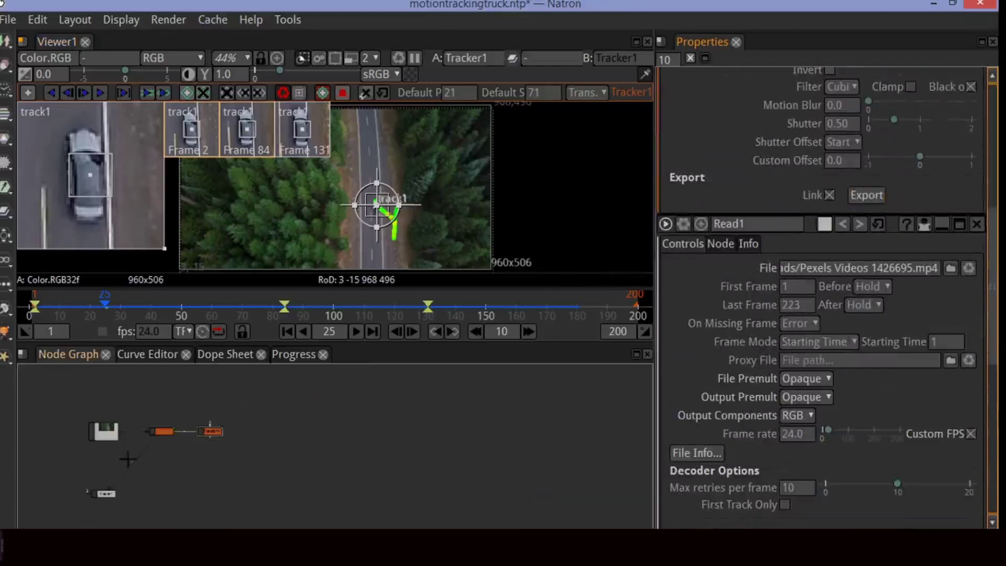
click(112, 491)
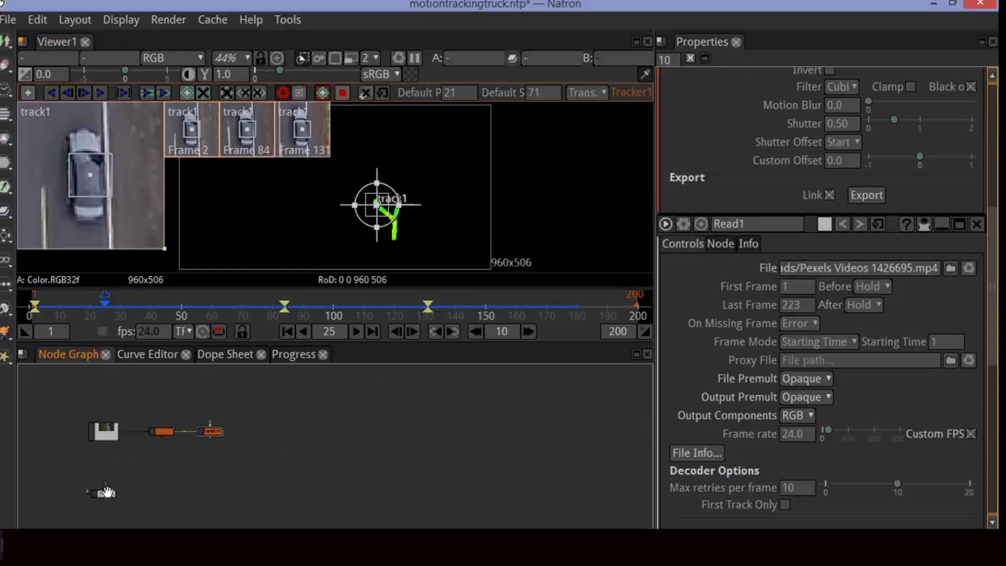
drag(106, 493, 342, 487)
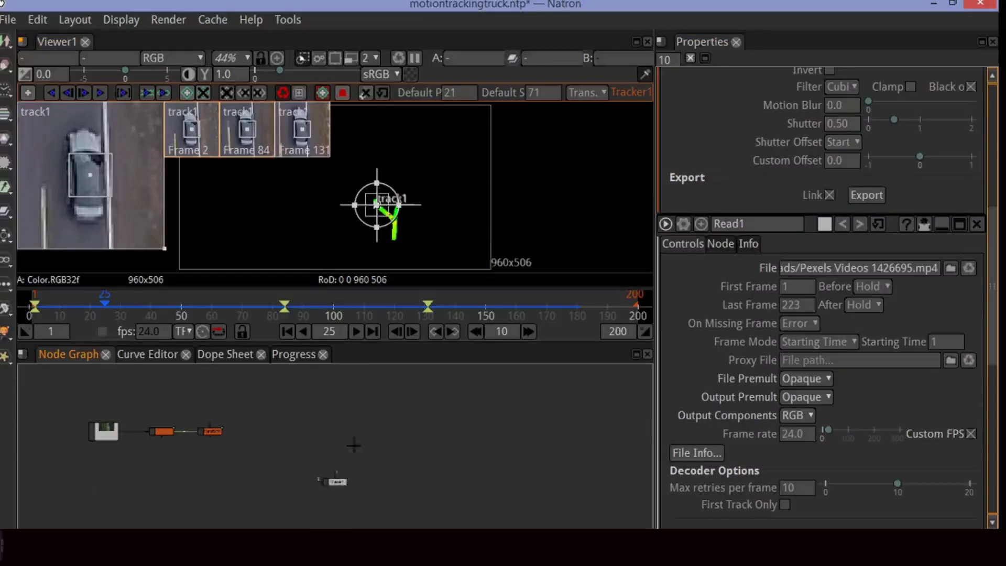
Create a Roto node, wire Roto1 into the Viewer, and pick a roto drawing tool.
key(Tab)
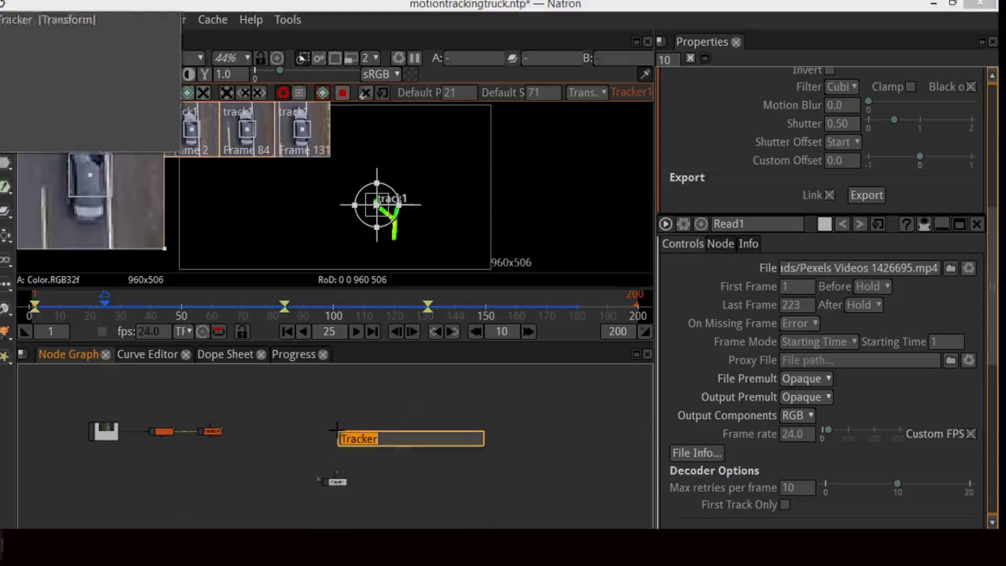
text(roto)
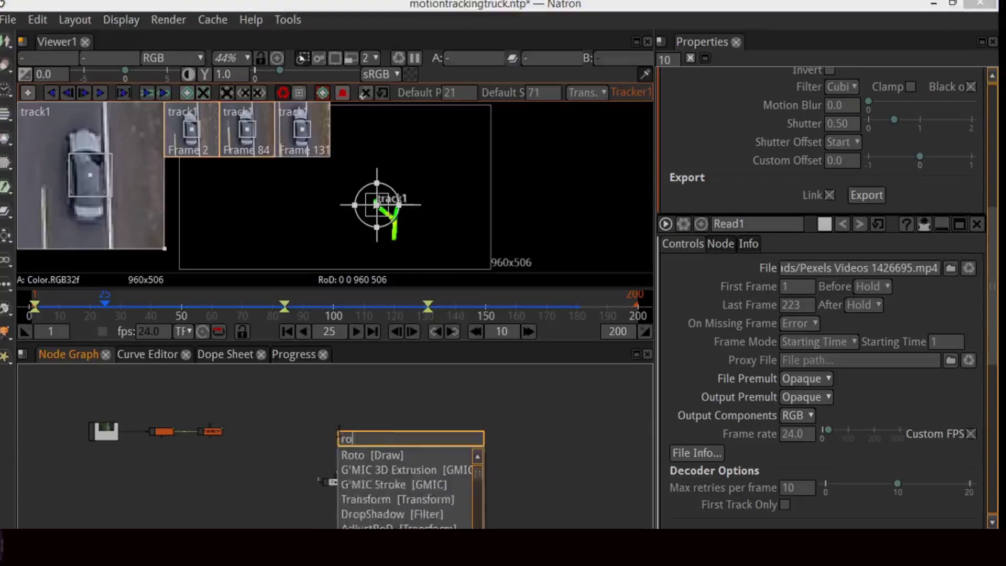
click(423, 454)
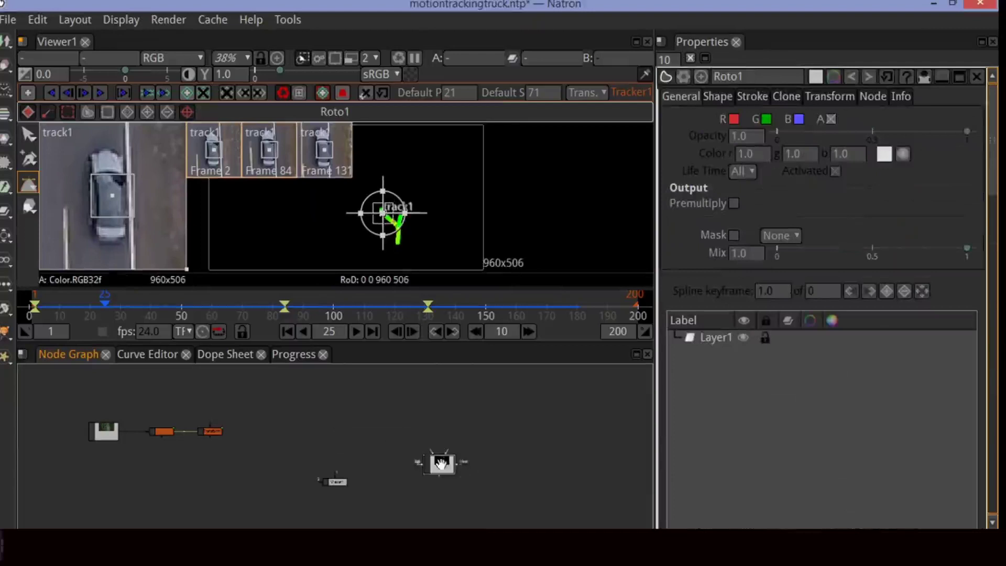
drag(441, 463, 296, 431)
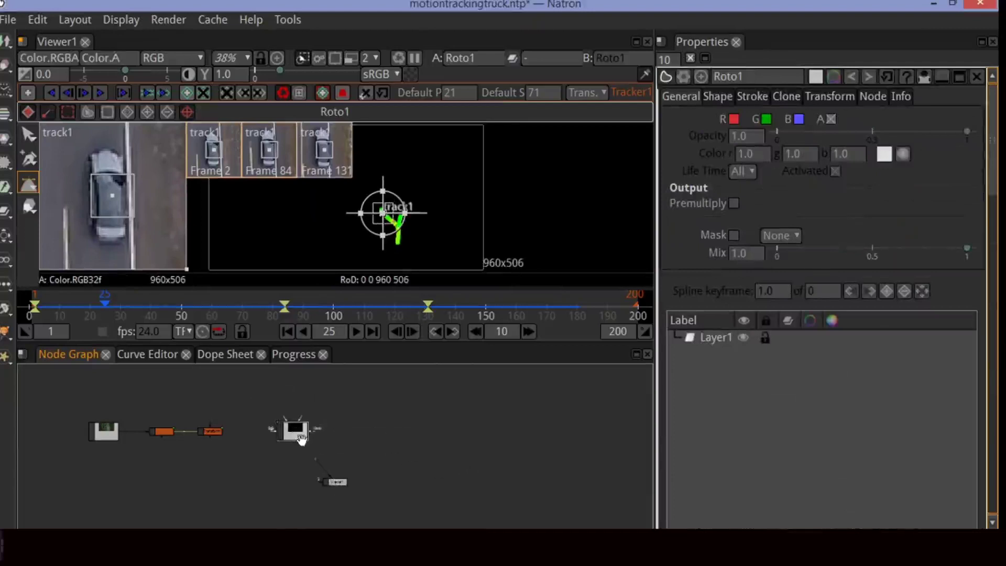
drag(302, 439, 329, 429)
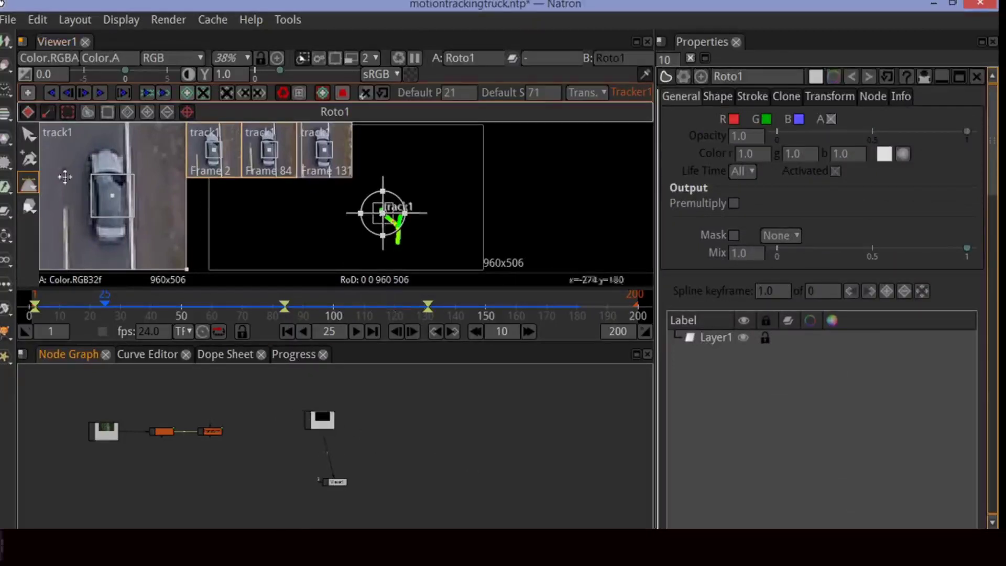
click(27, 158)
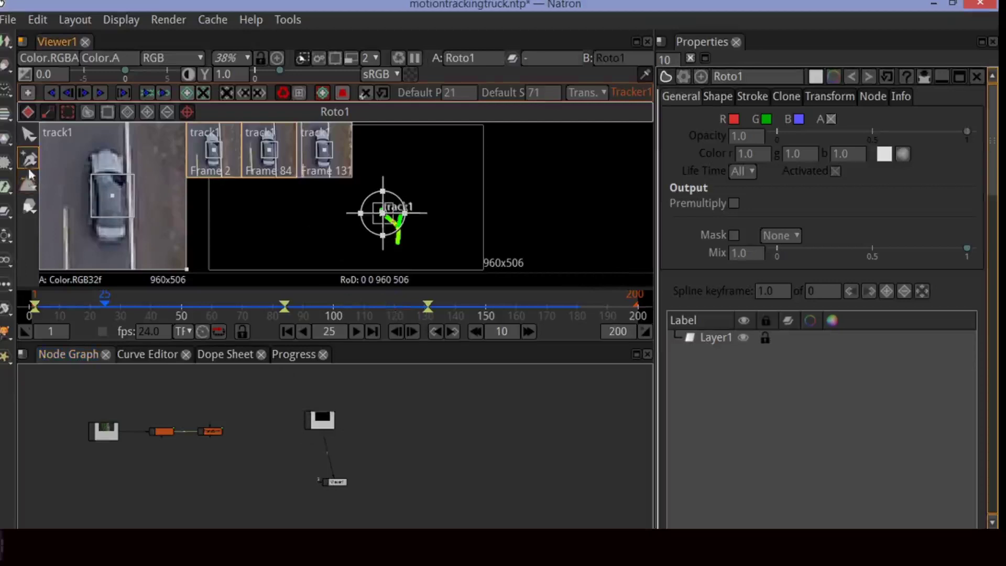
Switch the roto paint tool to Pencil for open strokes.
click(29, 206)
right_click(29, 206)
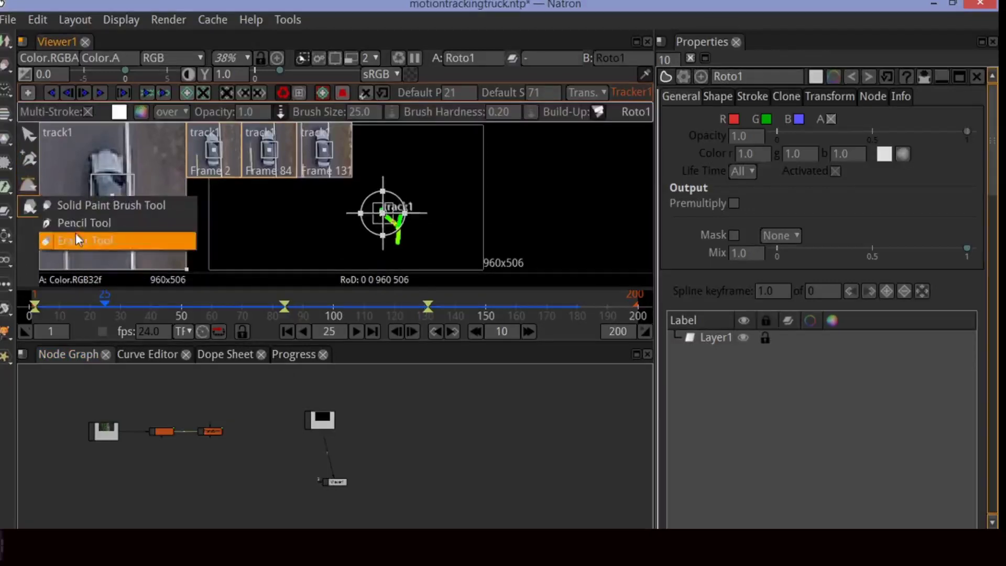
click(68, 205)
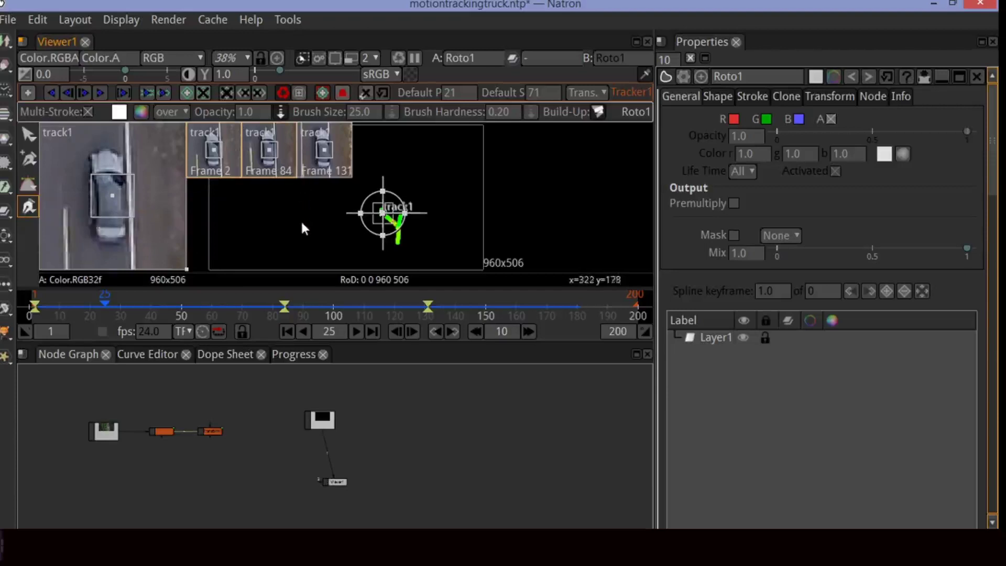
scroll(303, 225, up, 2)
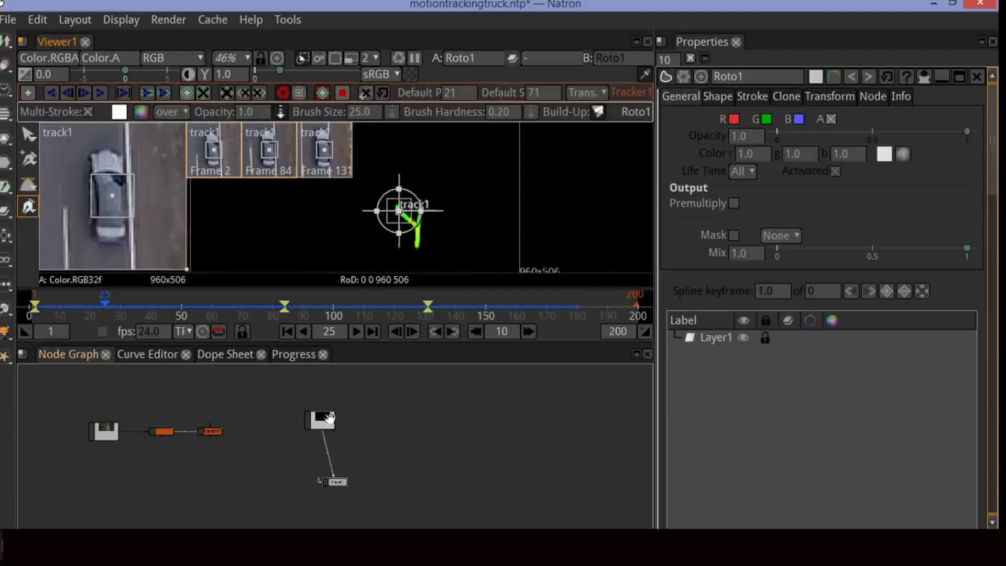
Hide the track overlay, select Layer1, and draw a two-point Pencil1 stroke left of the marker.
click(247, 228)
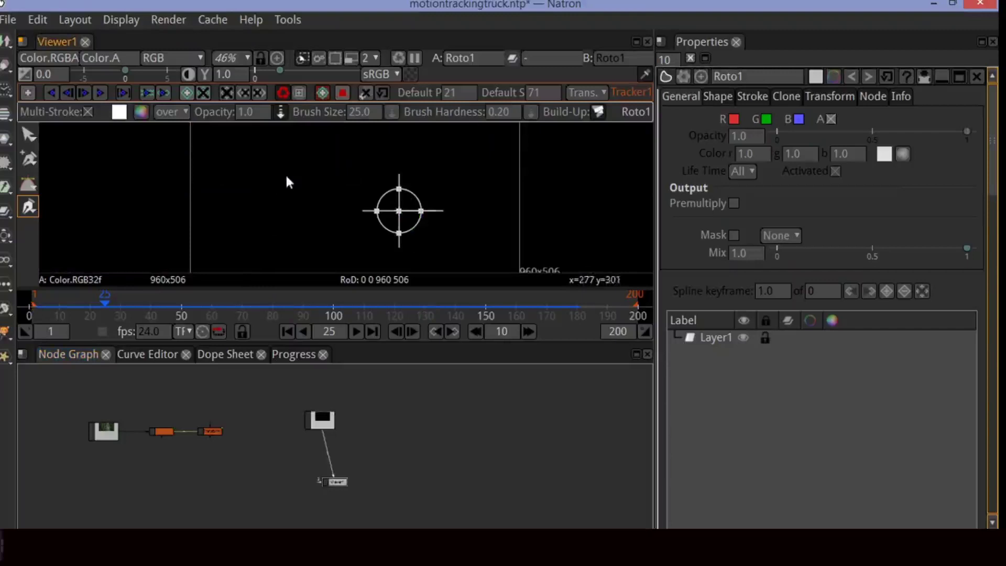
click(715, 343)
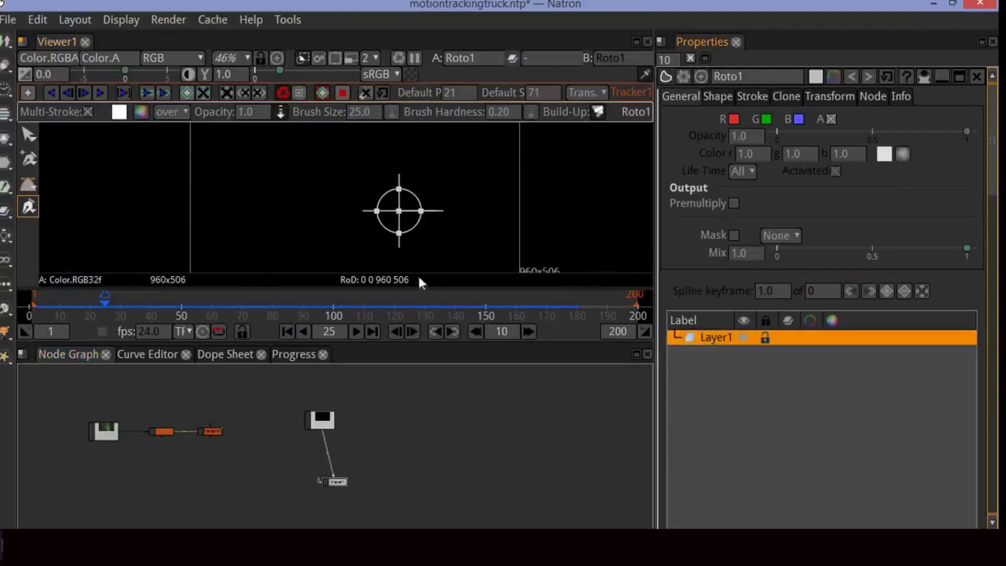
click(258, 217)
click(288, 169)
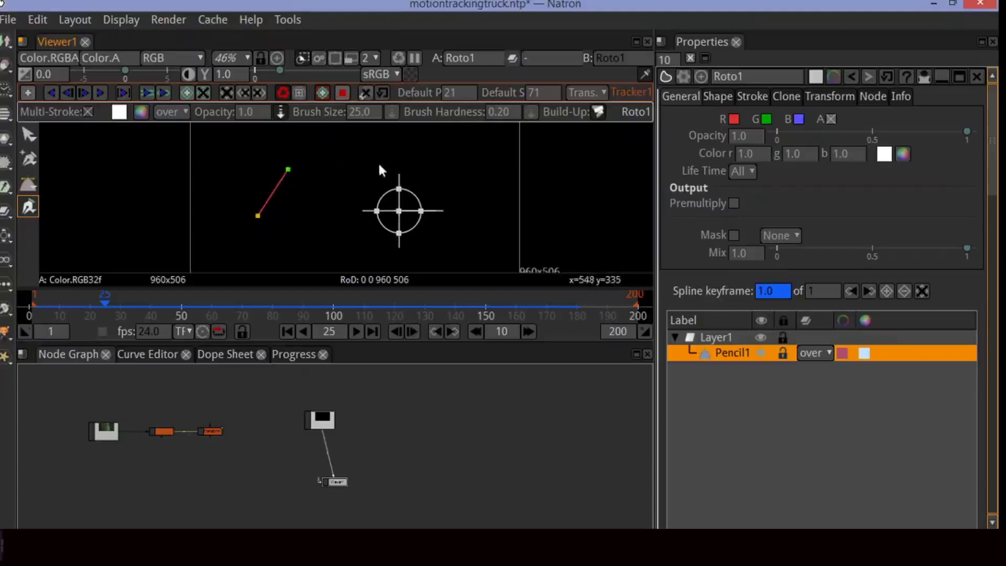
Add a third stroke point near the marker and enable G and B channels for white.
click(395, 165)
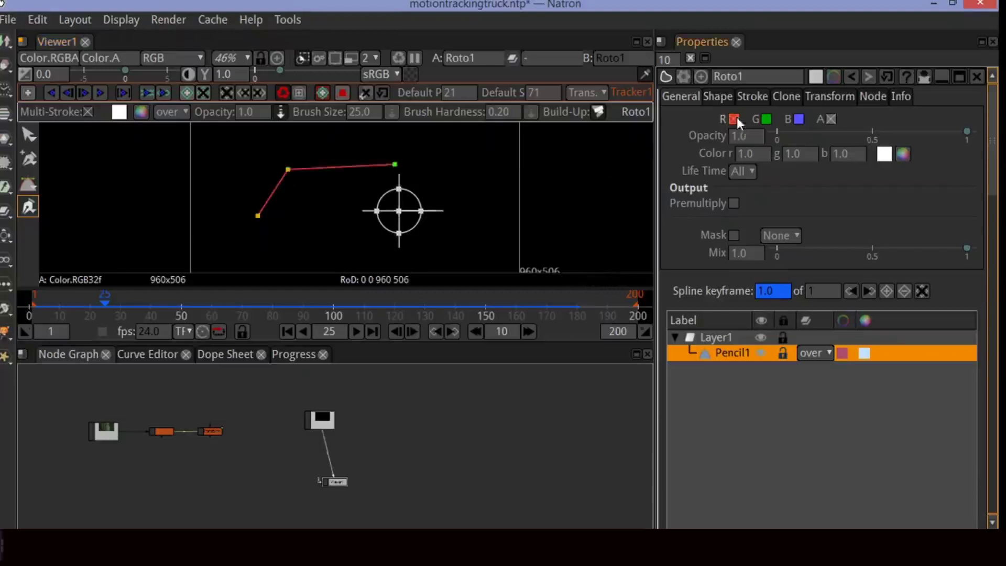
click(768, 118)
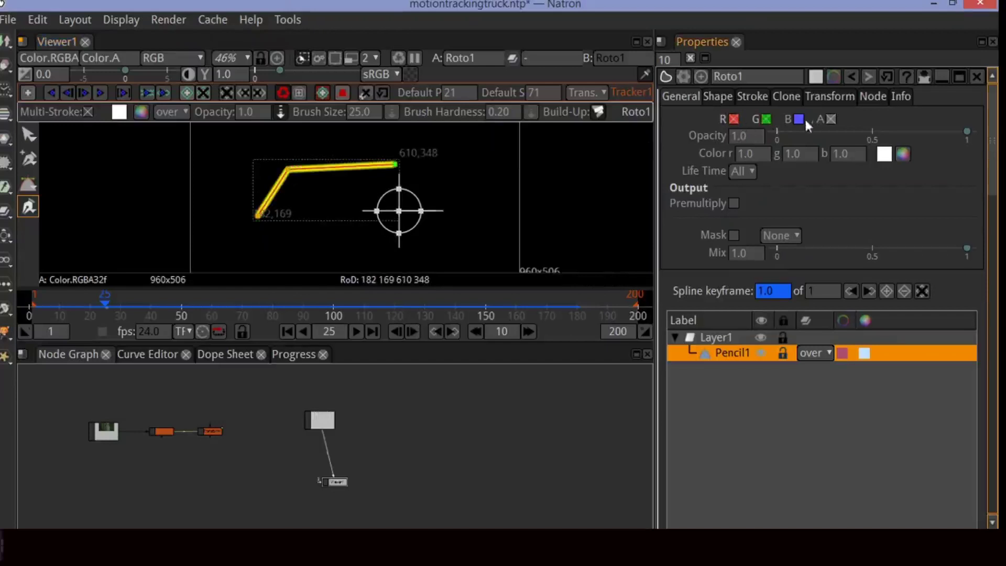
click(800, 119)
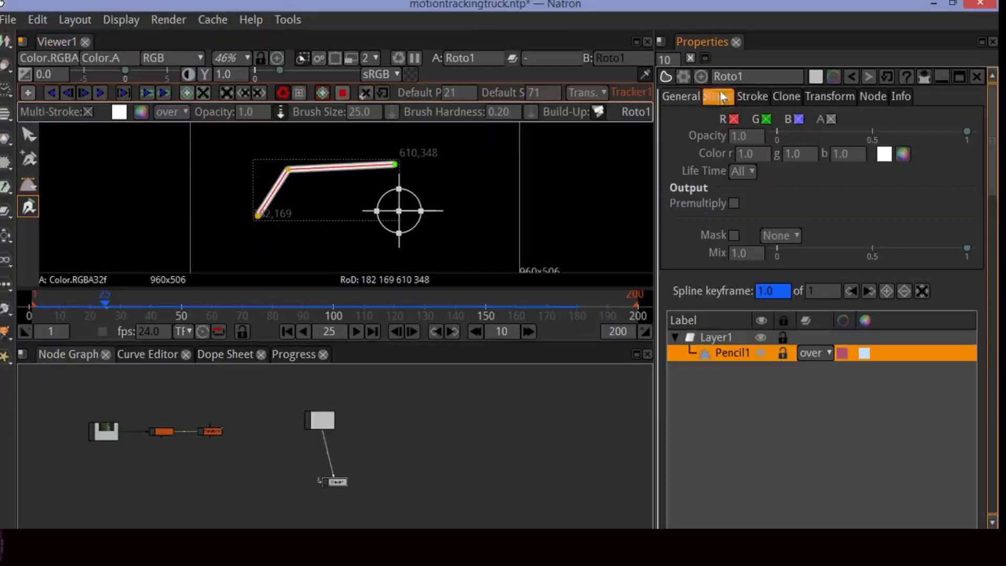
Set Pencil1's brush hardness to 1 in the Stroke settings.
click(742, 93)
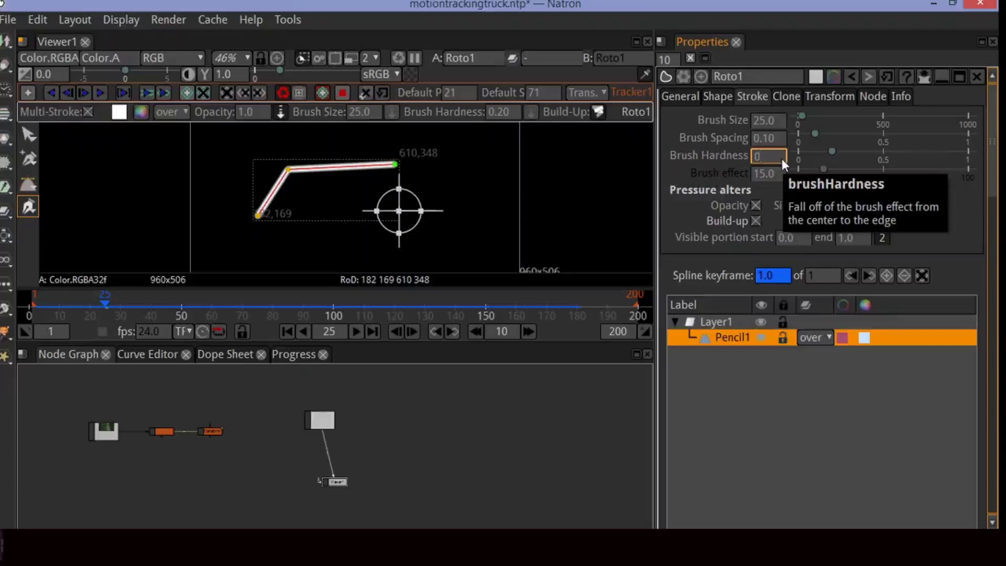
key(Return)
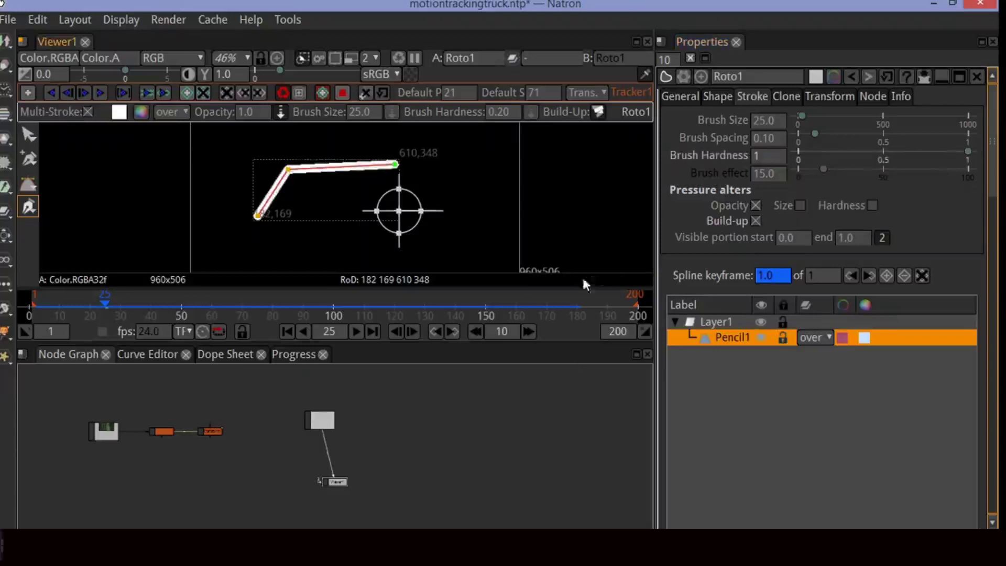
scroll(373, 170, up, 5)
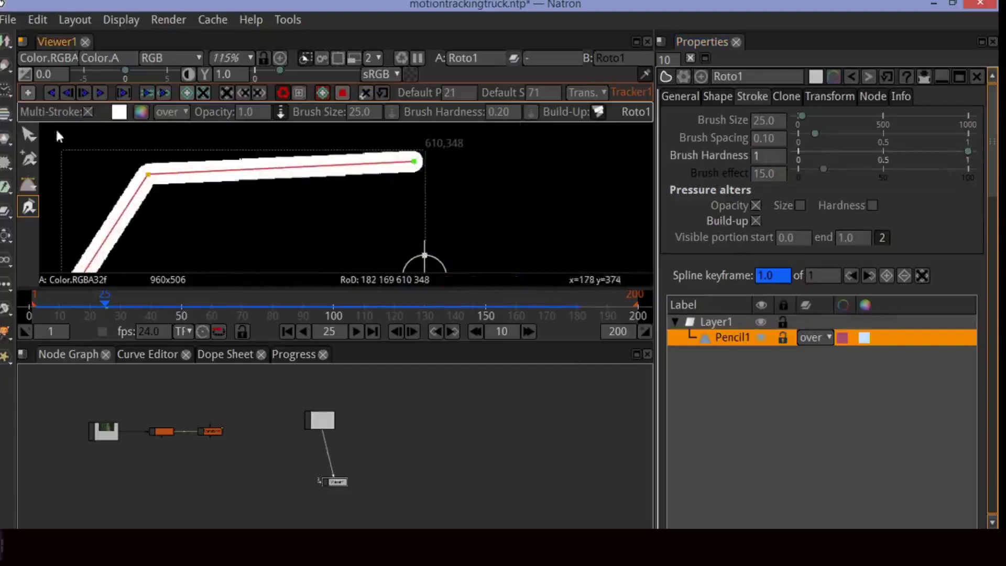
Drag the stroke's end point down so its last section is level.
click(30, 135)
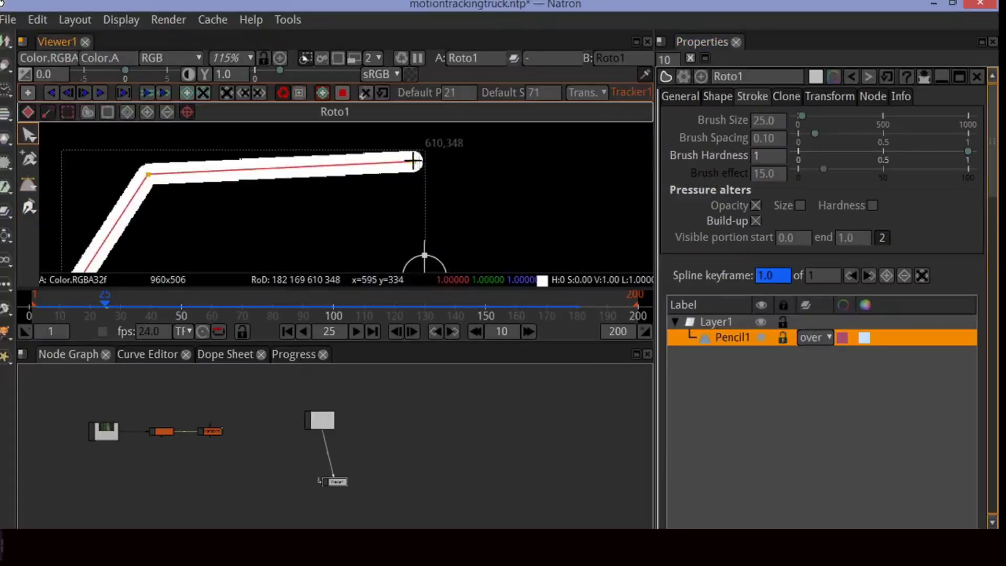
drag(414, 161, 417, 168)
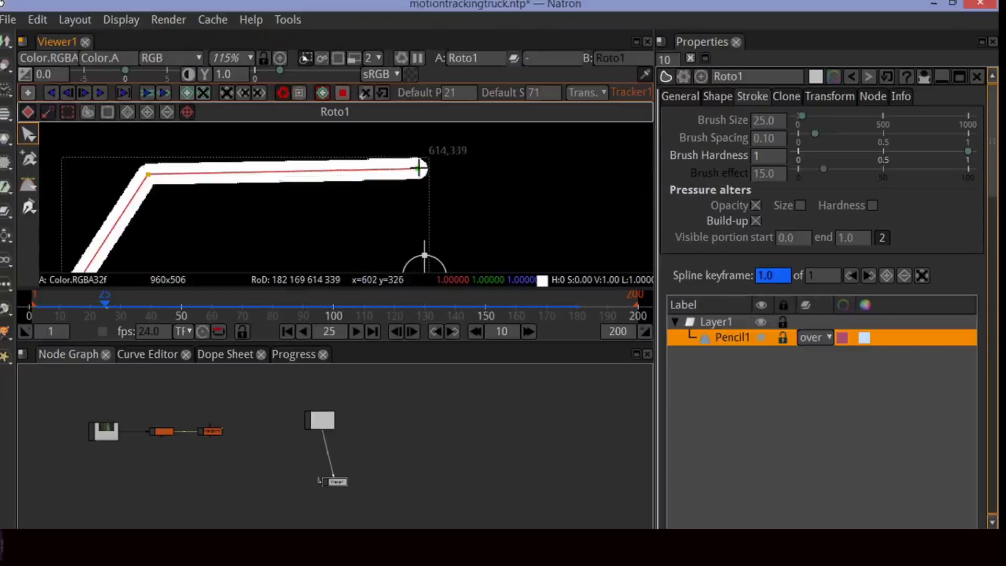
drag(418, 168, 417, 173)
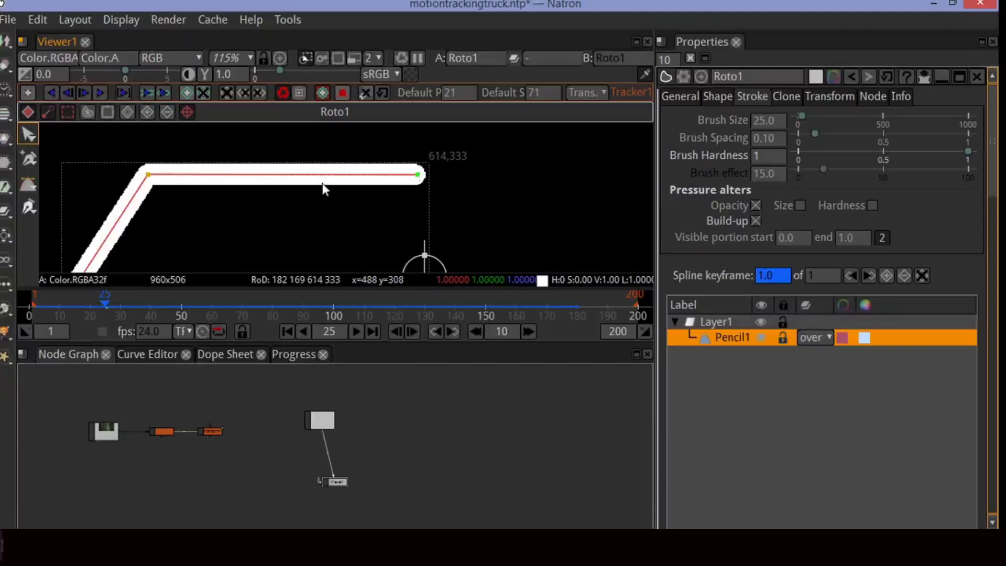
Set Pencil1's brush size to 10 and reposition the Roto node in the graph.
key(f)
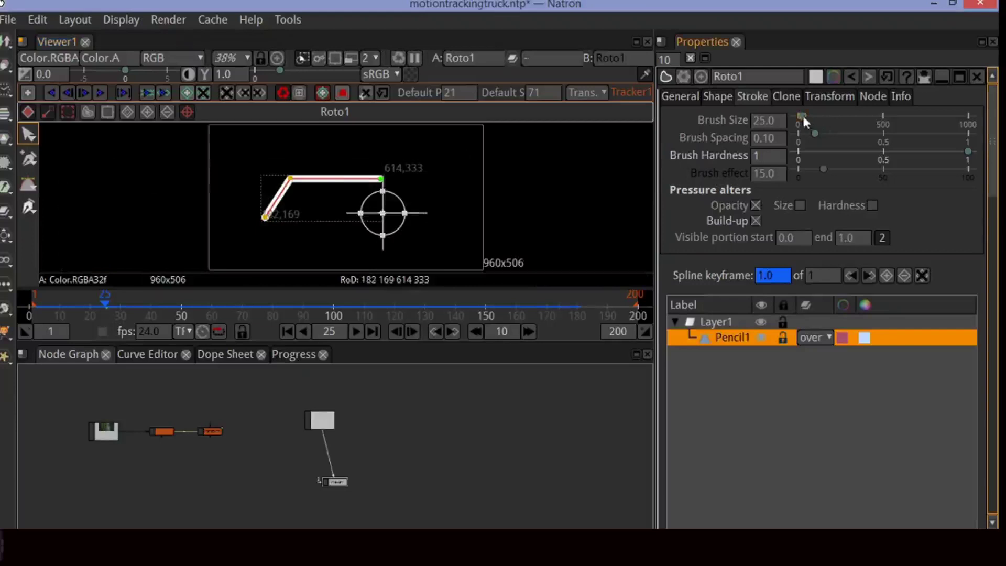
text(1)
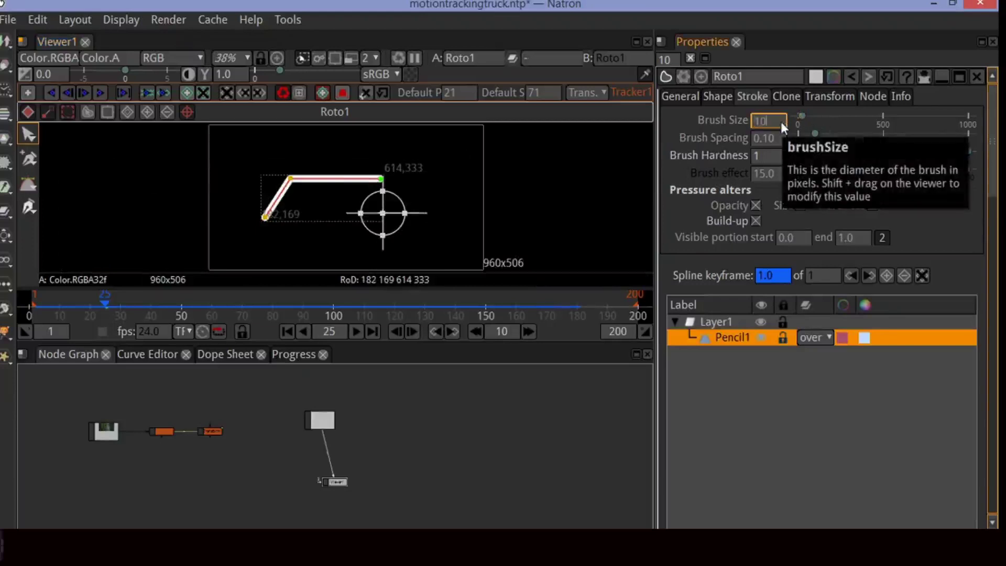
text(0)
click(770, 154)
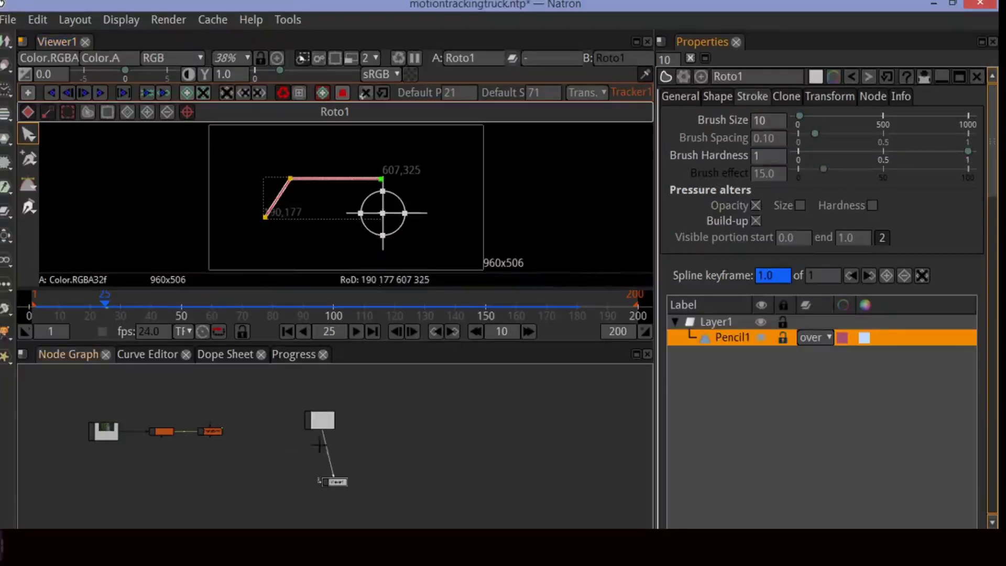
drag(322, 418, 365, 414)
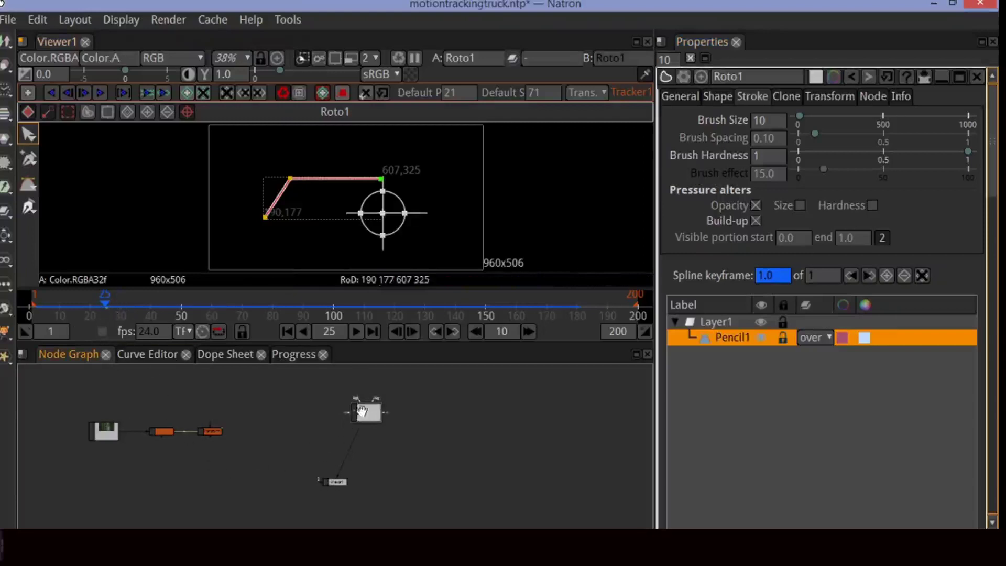
drag(367, 412, 331, 403)
Add a Transform2 node after Roto1 and shift the callout line right by 79, 2.
key(Tab)
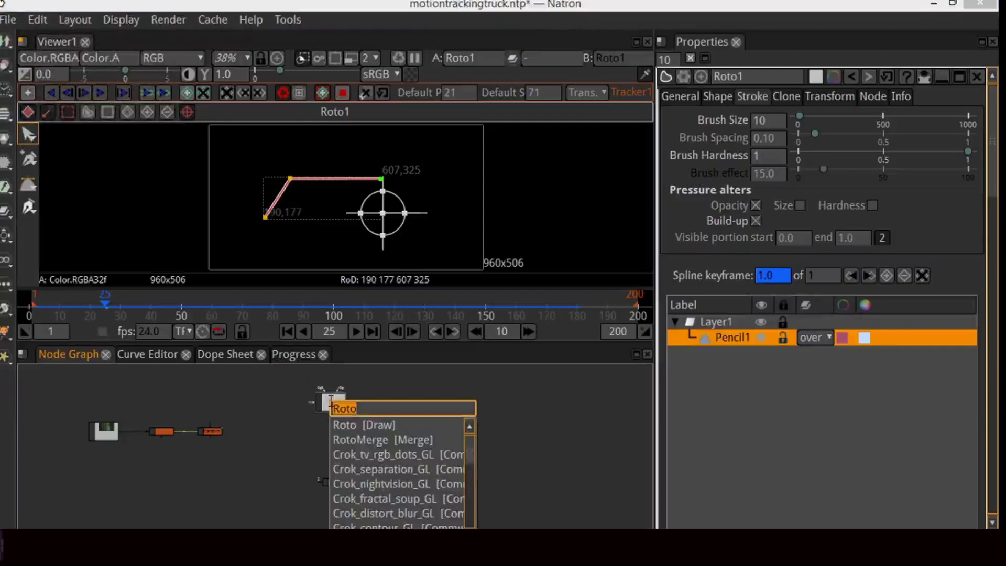
text(tra)
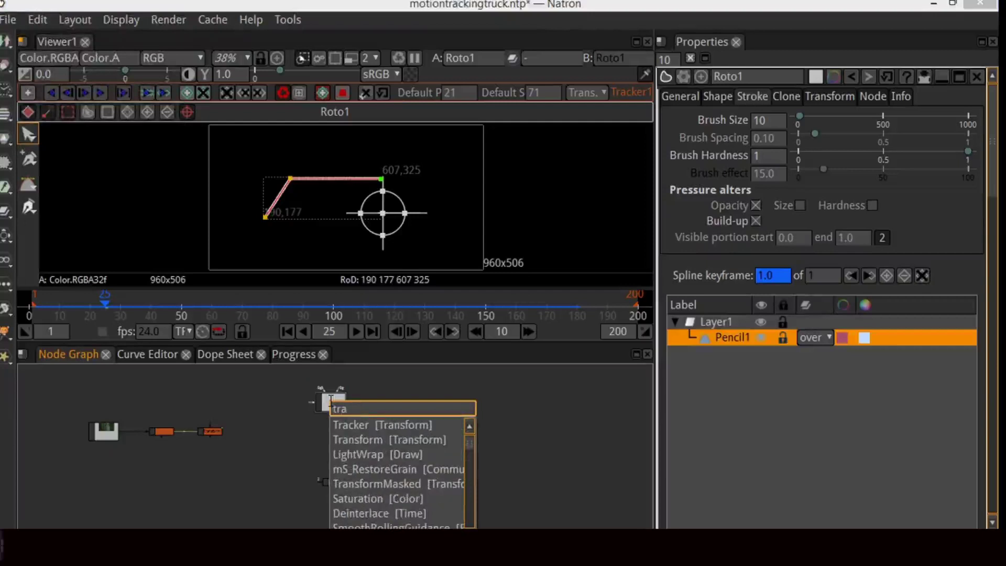
click(379, 438)
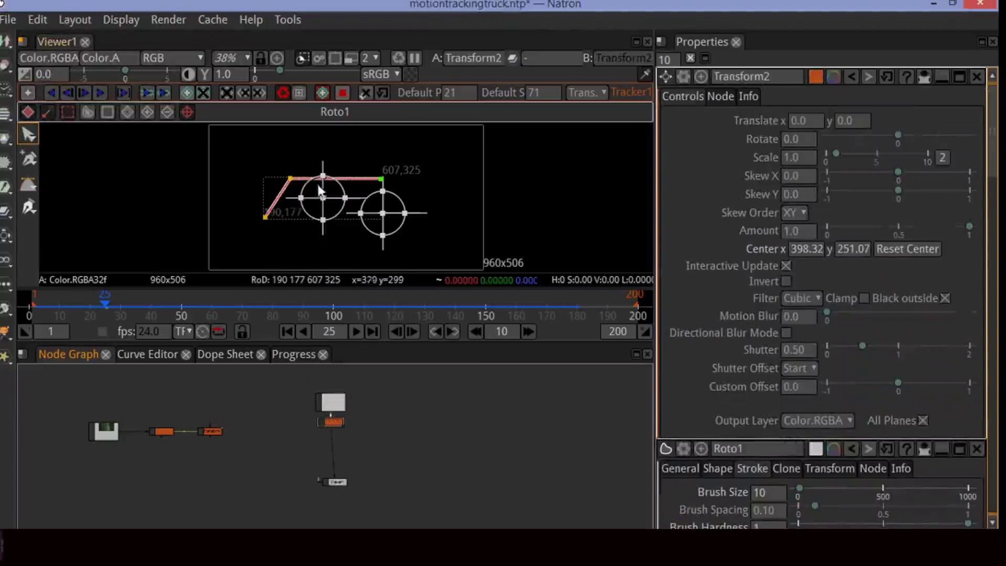
drag(325, 202, 350, 203)
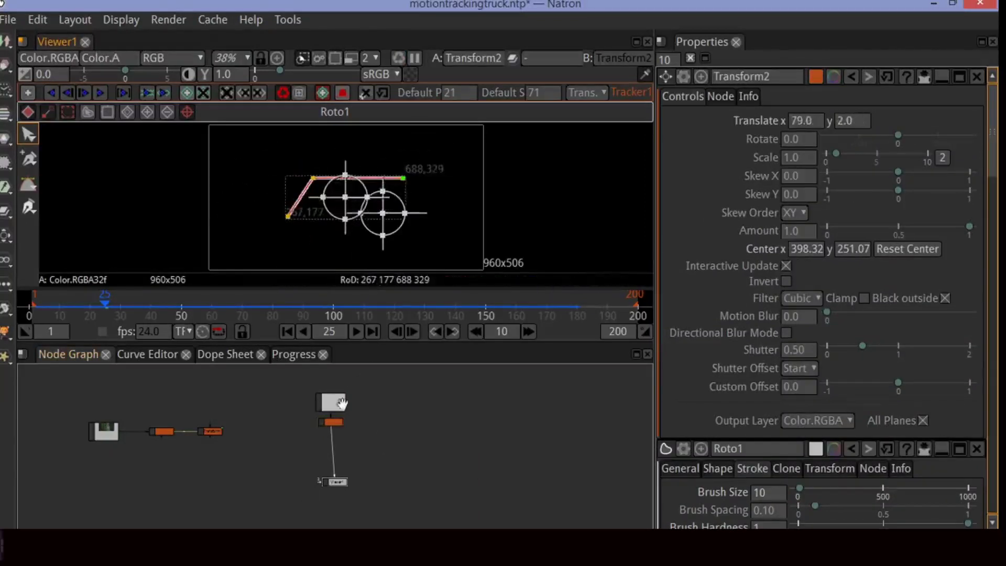
drag(333, 422, 386, 445)
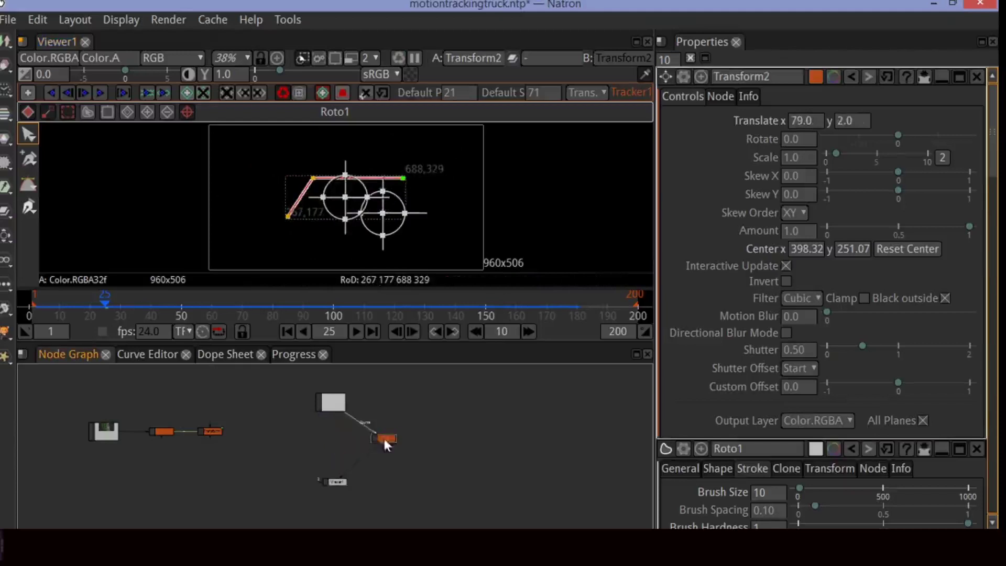
Add a Text1 node to the graph and connect it to the viewer.
key(Tab)
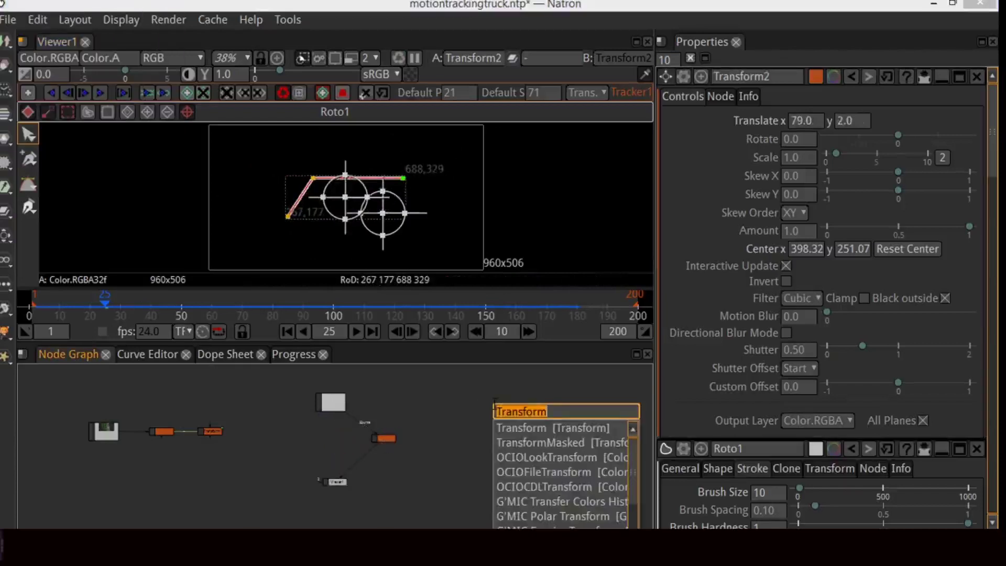
text(text)
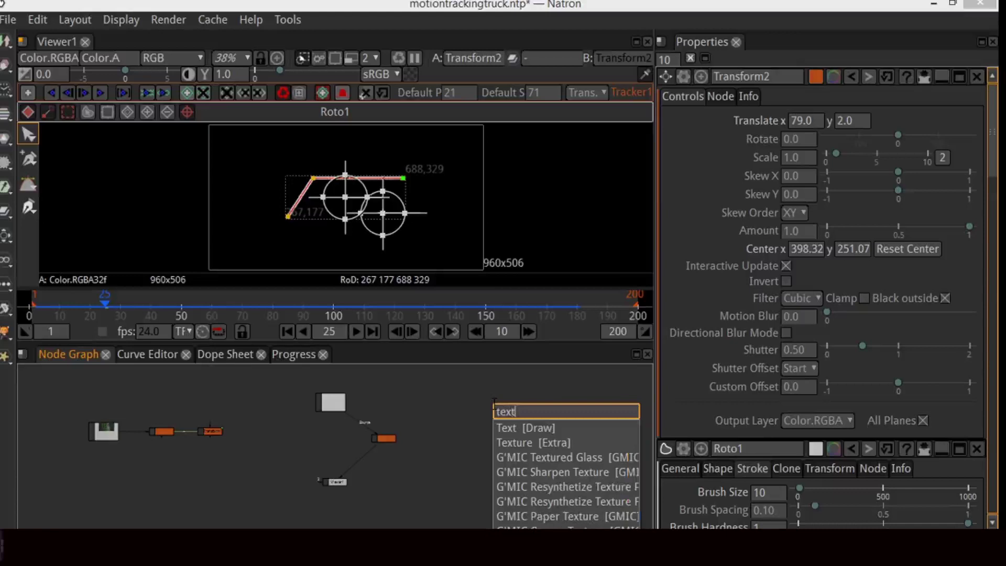
click(511, 425)
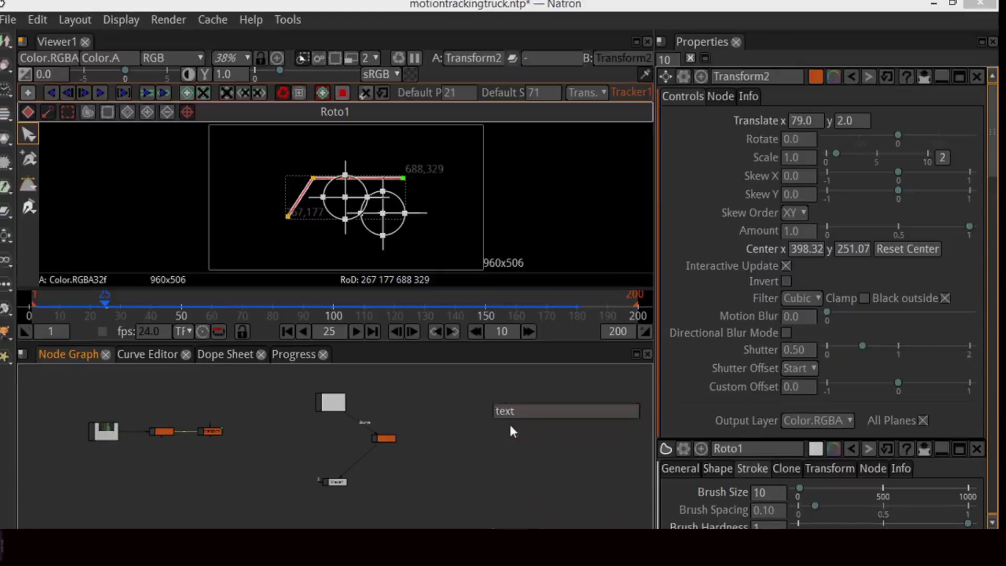
drag(518, 427, 448, 391)
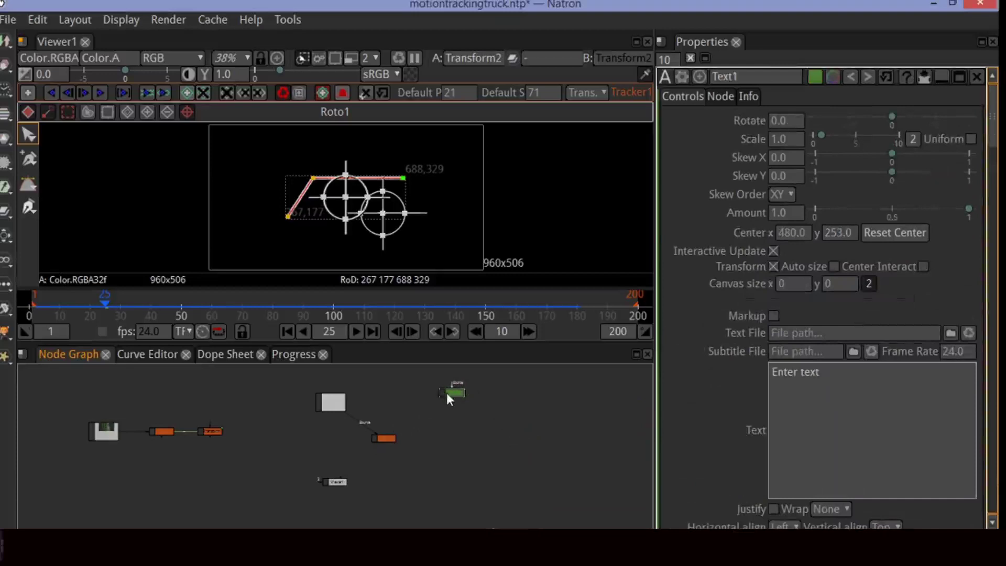
key(1)
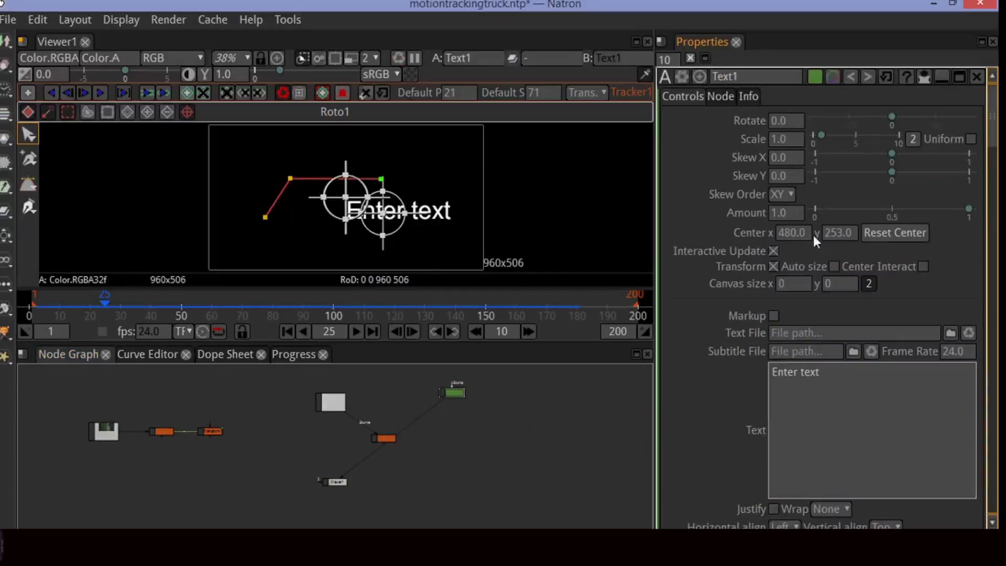
Replace the placeholder 'Enter text' with 'My Car' in Text1.
click(821, 366)
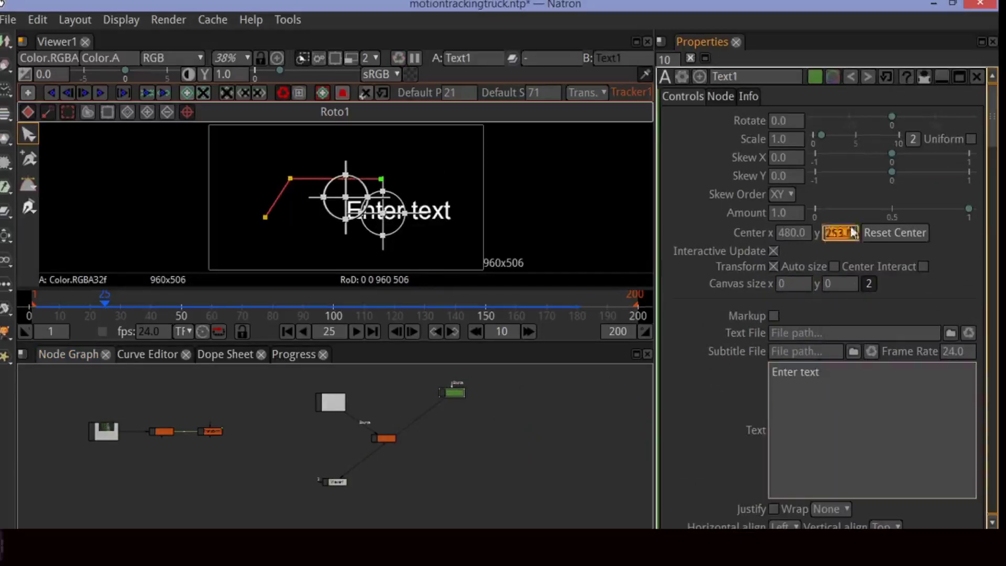
click(924, 268)
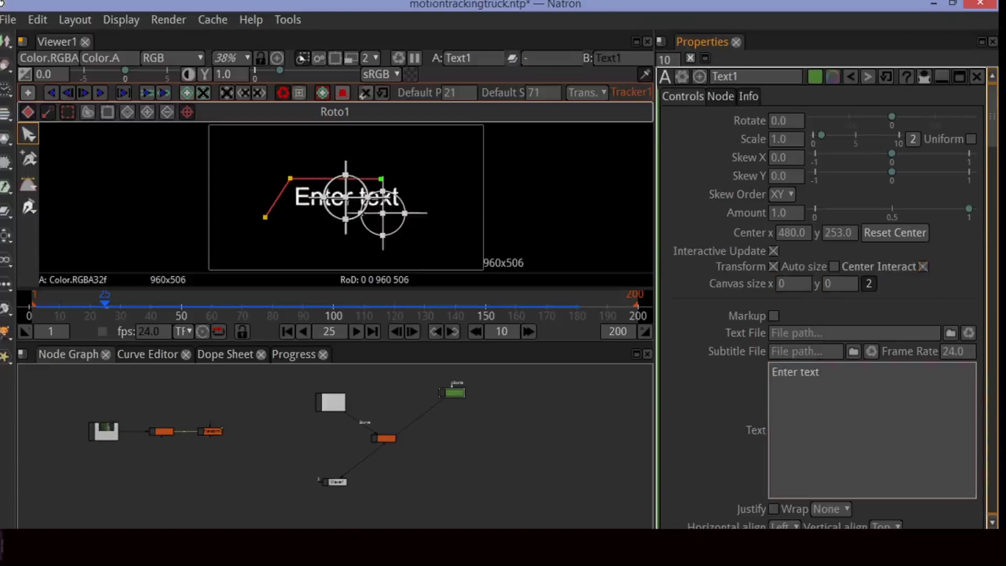
drag(848, 388, 706, 376)
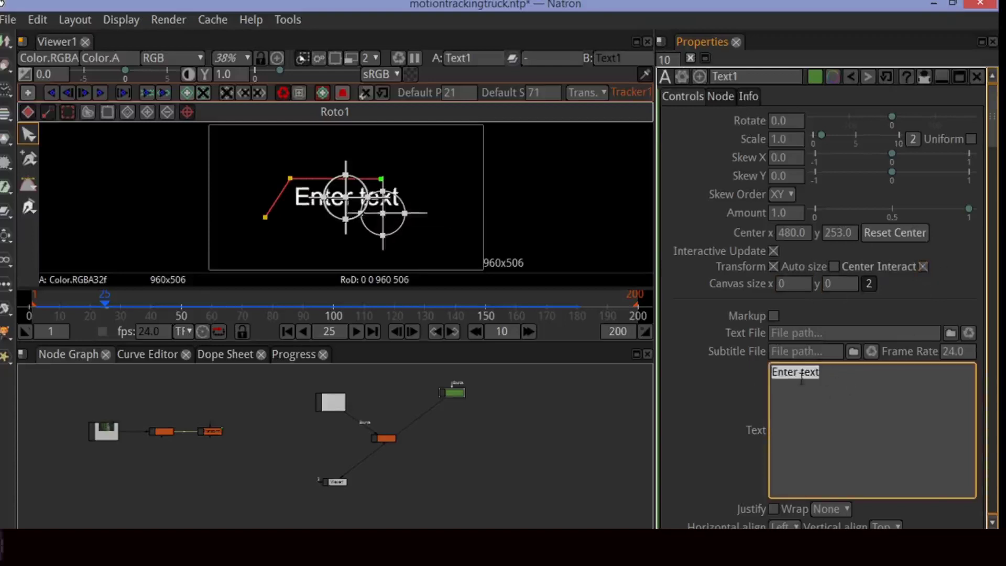
text(Mycar)
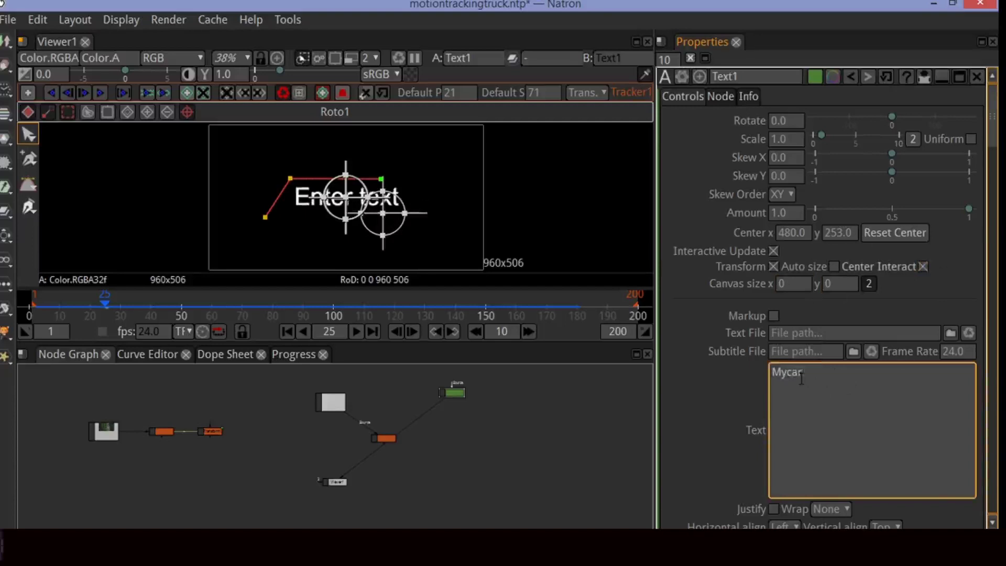
key(BackSpace)
key(BackSpace)
text(Car)
click(568, 405)
Keep the font size at 64 and nudge the My Car text slightly left.
scroll(742, 414, down, 5)
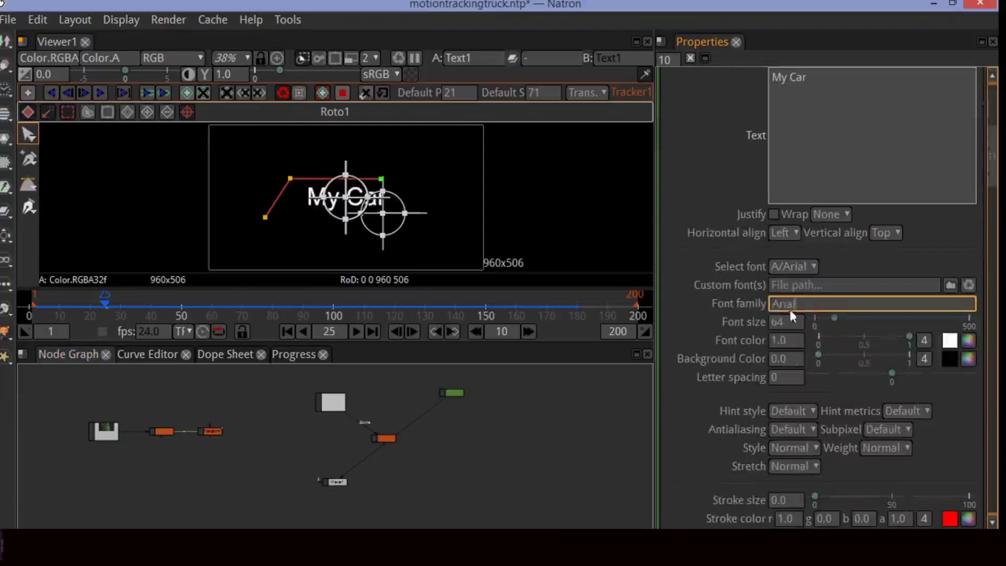
click(785, 324)
click(669, 338)
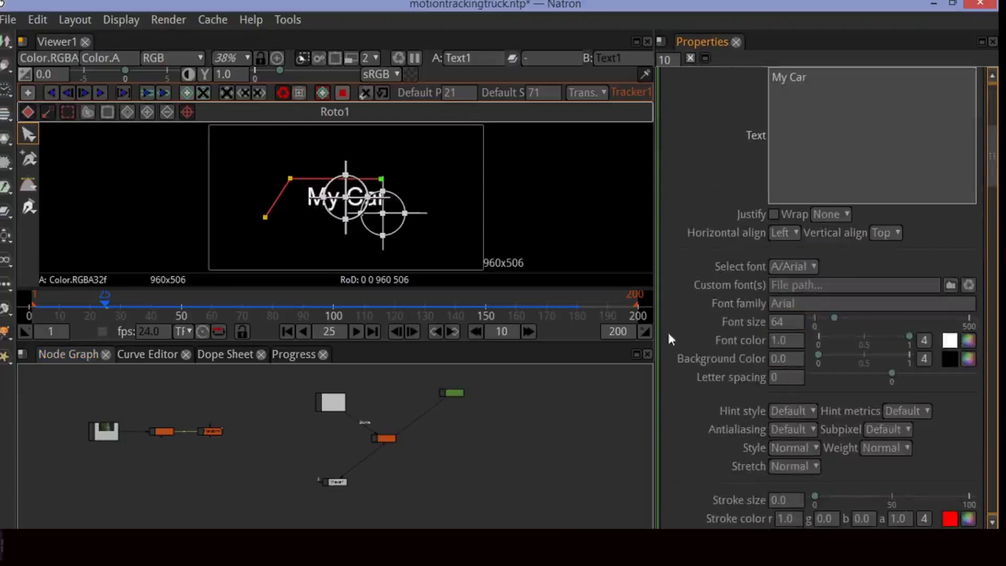
drag(347, 199, 337, 198)
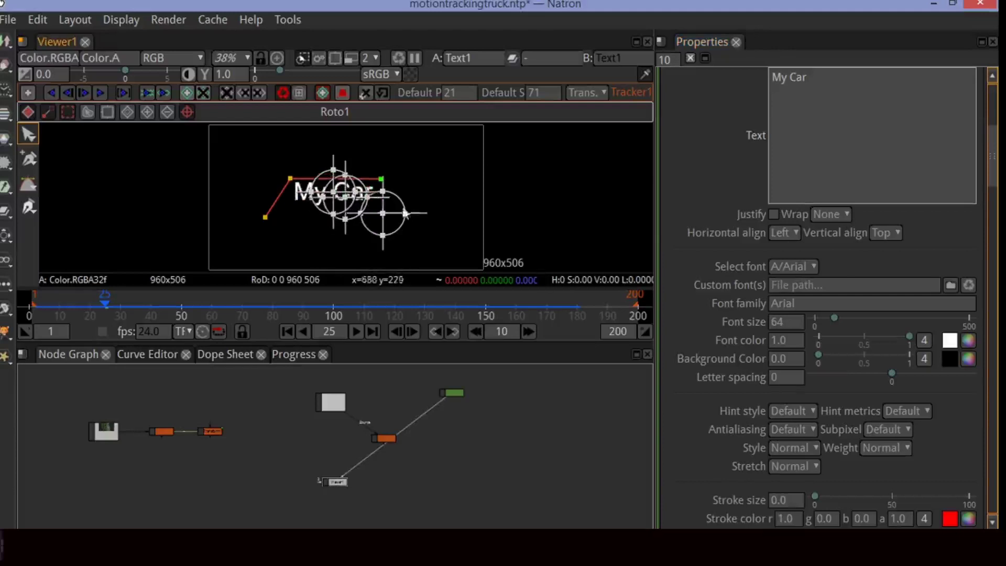
Add a Merge1 node after Text1 and place it lower in the graph.
drag(381, 438, 338, 439)
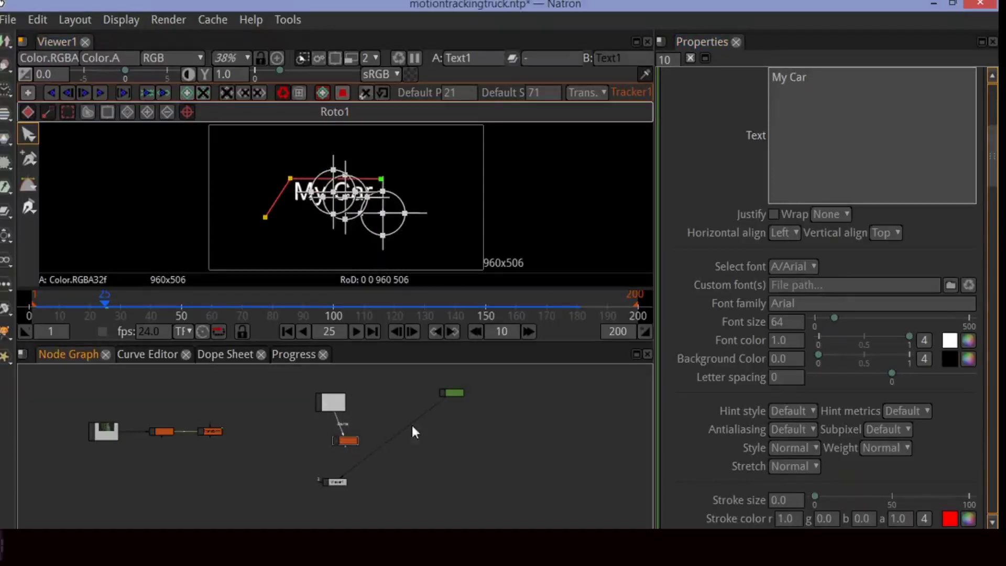
click(454, 393)
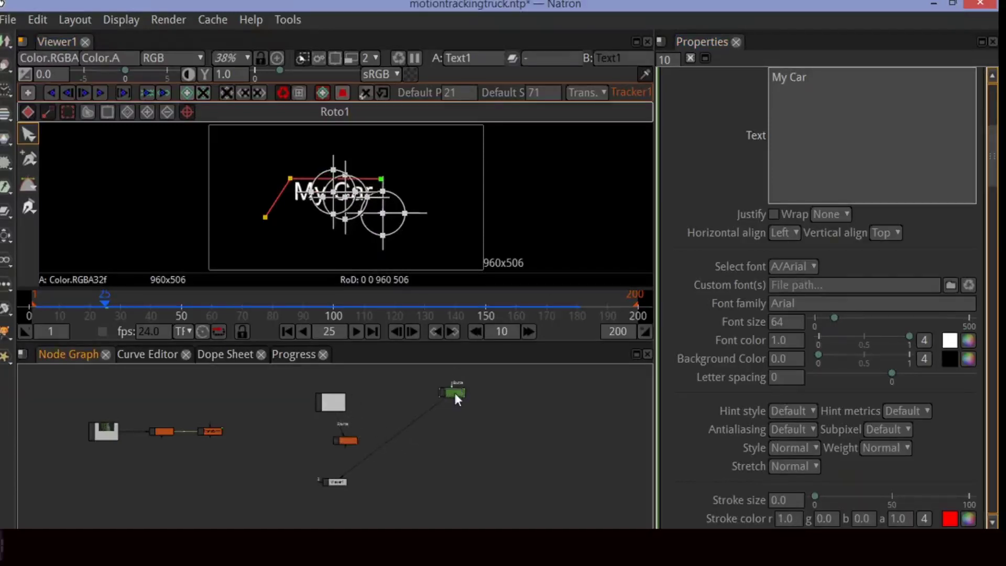
key(m)
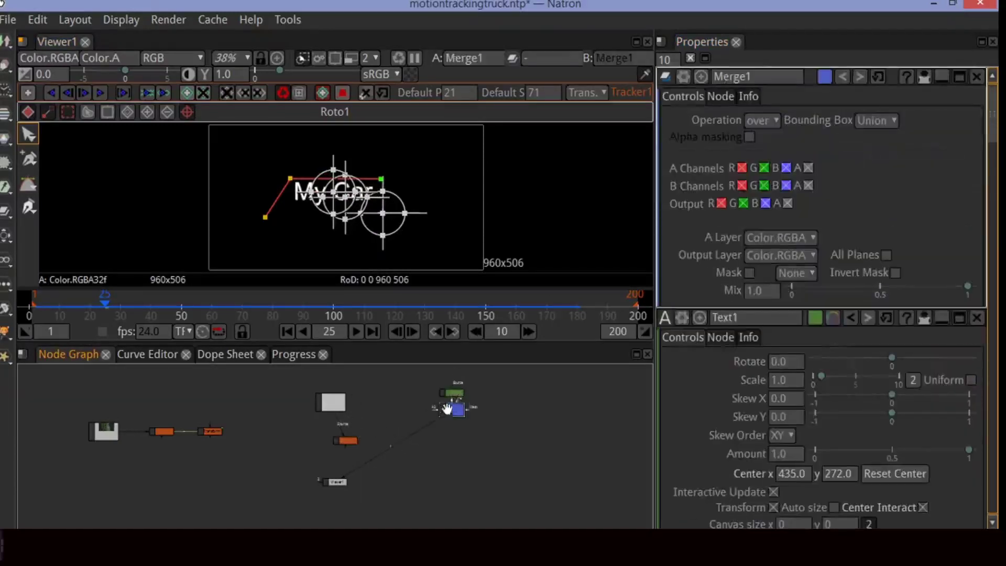
drag(446, 412, 444, 461)
Connect Roto into Merge1, chain the transforms after it, and shift text and line up-left.
drag(401, 441, 337, 407)
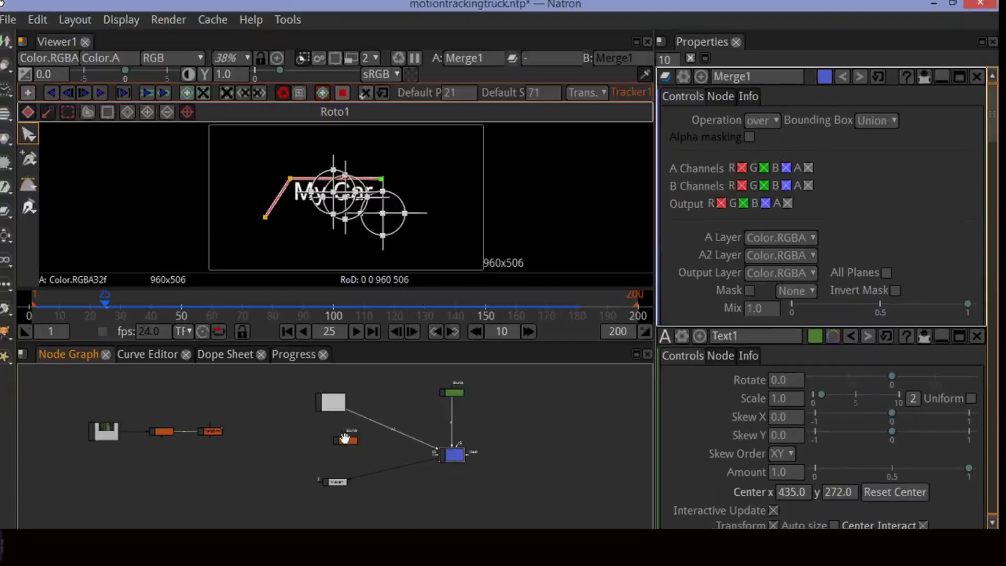
drag(344, 435, 393, 464)
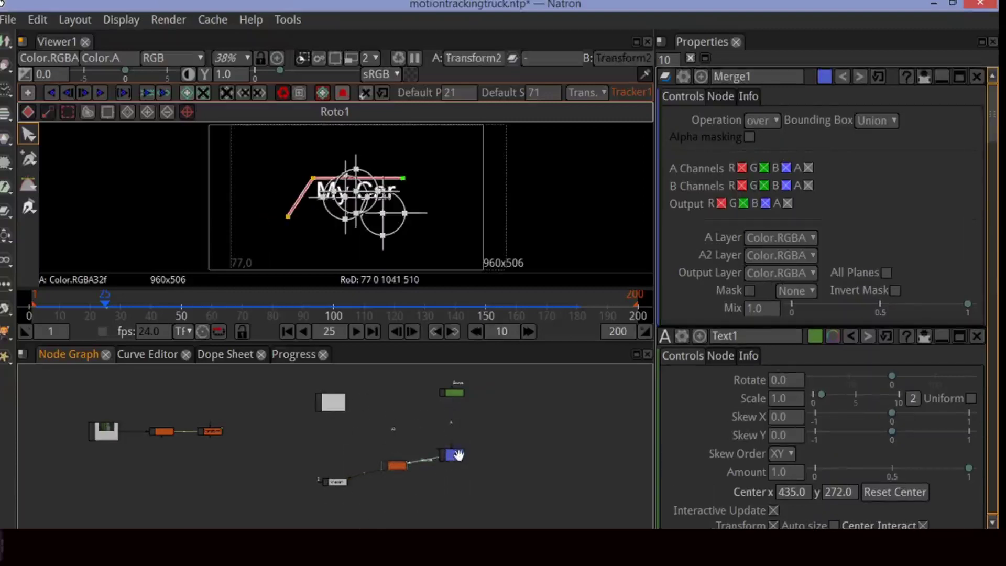
drag(453, 455, 381, 415)
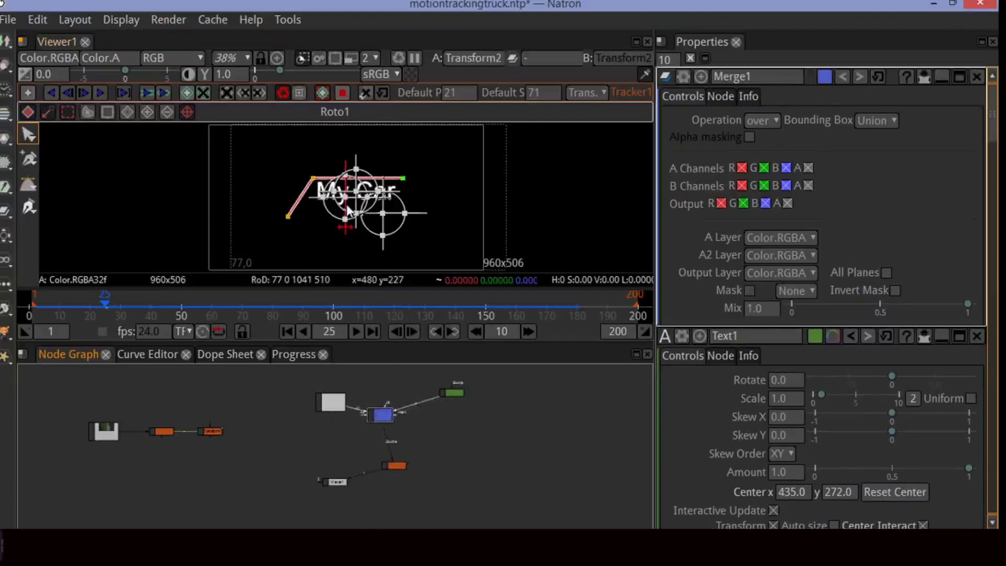
mouse_move(346, 199)
mouse_down()
mouse_move(260, 188)
mouse_move(330, 207)
mouse_move(361, 195)
mouse_move(363, 205)
mouse_up()
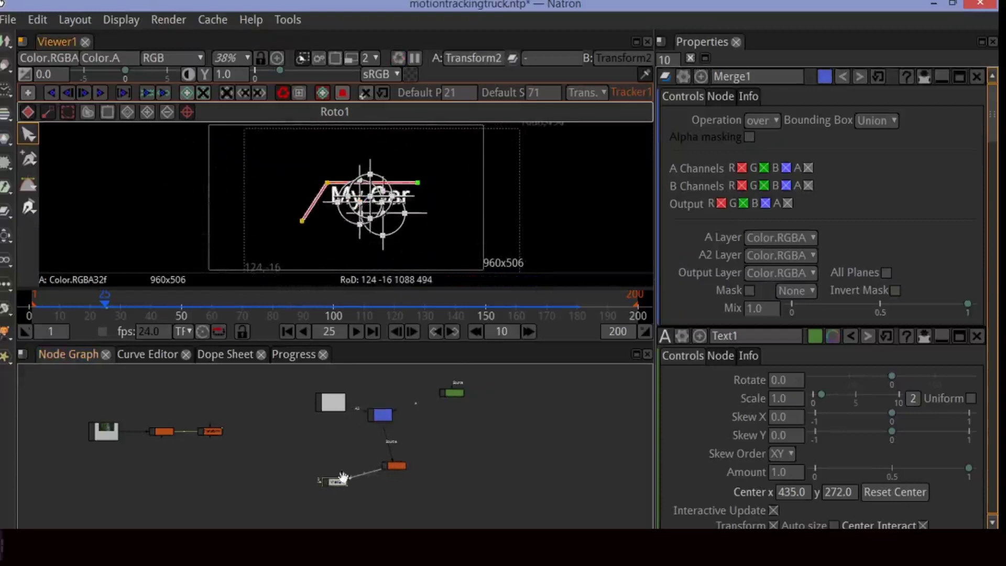
Add a Merge2 node below the others and frame all nodes in the graph.
drag(335, 481, 238, 504)
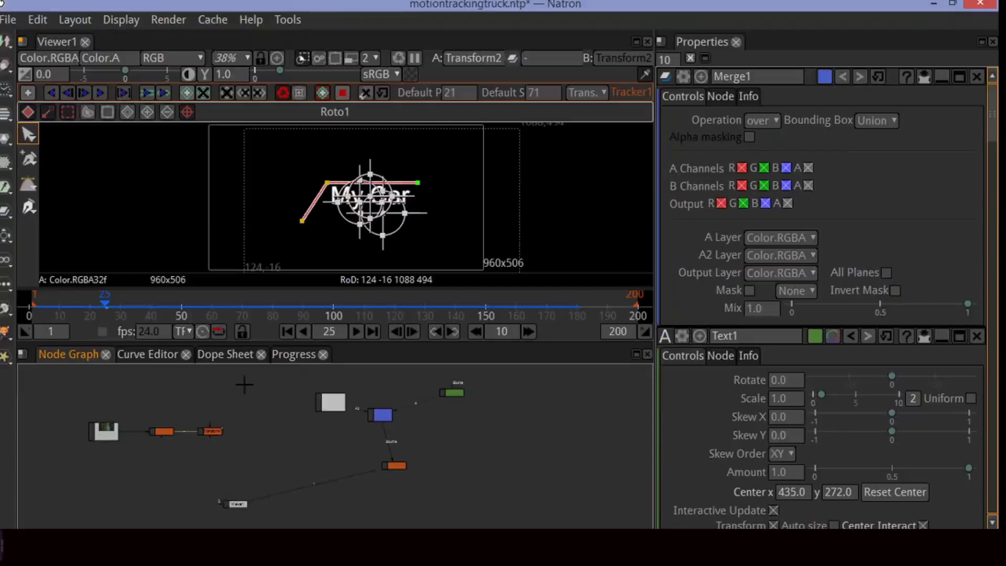
key(m)
drag(246, 391, 233, 474)
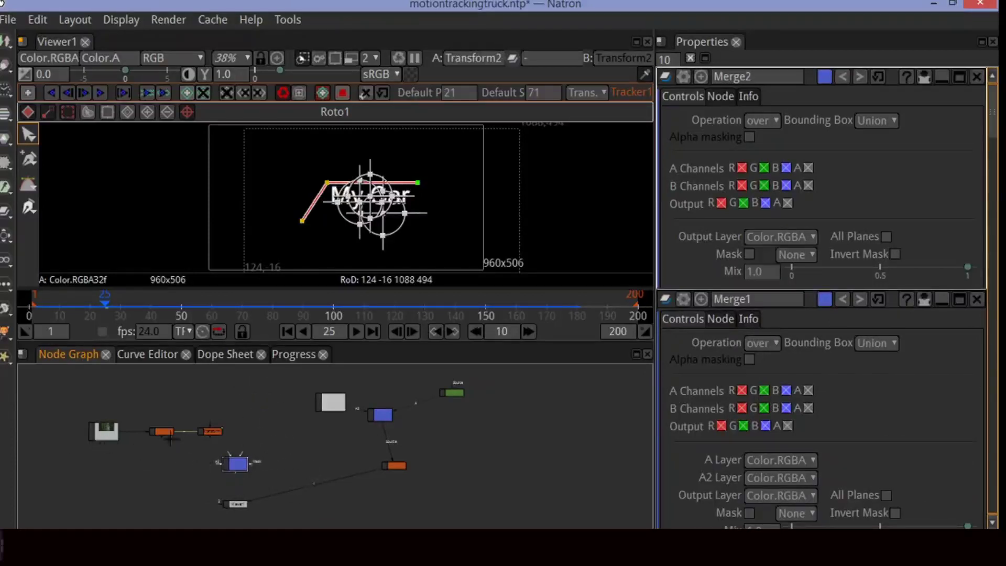
key(f)
scroll(197, 456, up, 2)
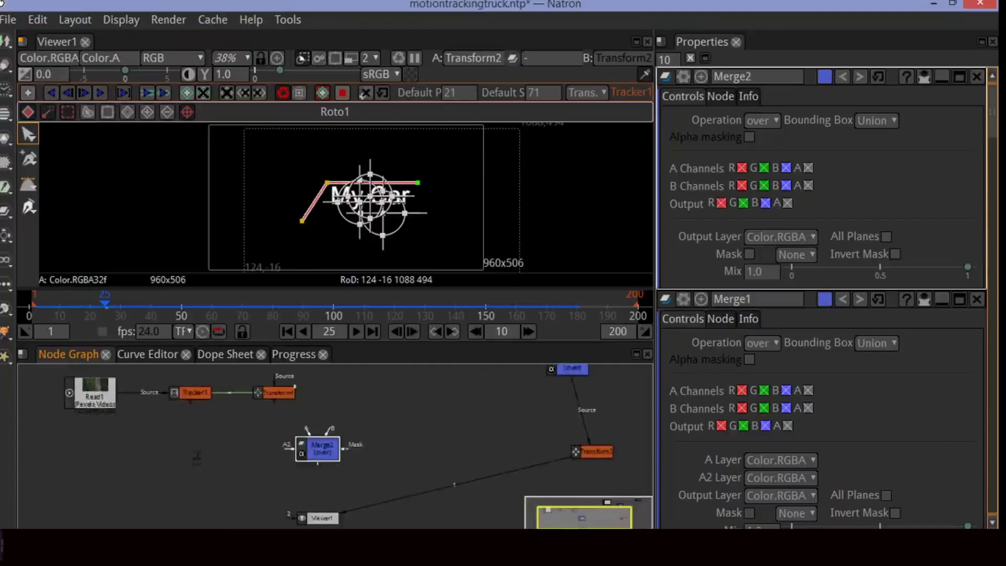
Feed the Read1 footage into Merge2 and arrange Merge2 in the graph.
click(95, 417)
click(194, 399)
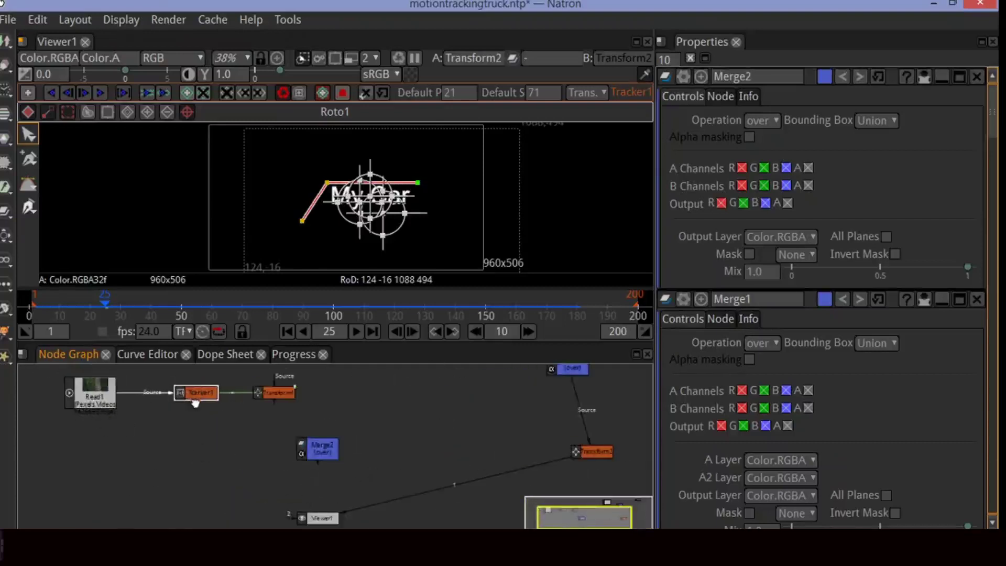
drag(195, 403, 189, 402)
click(322, 446)
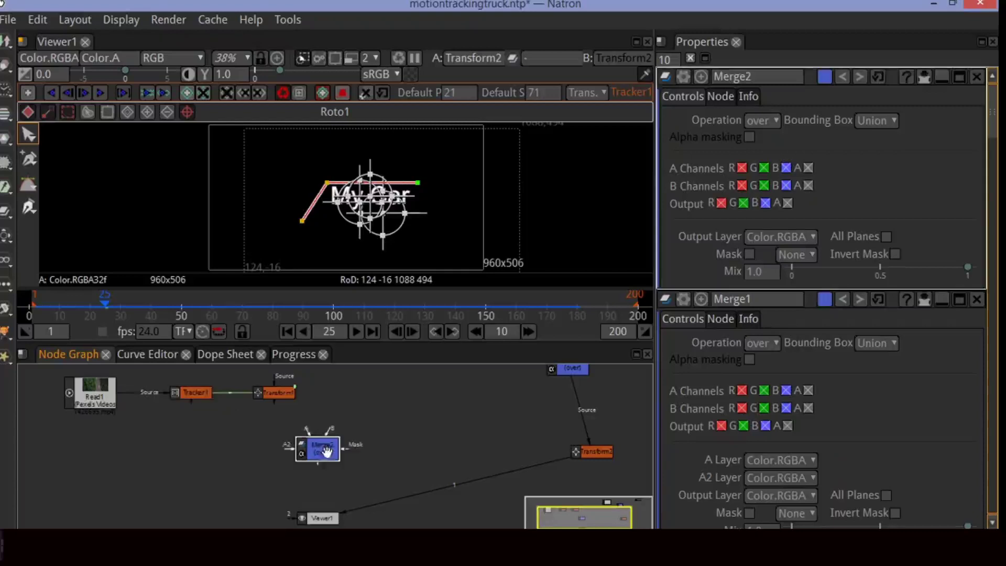
drag(325, 437, 90, 406)
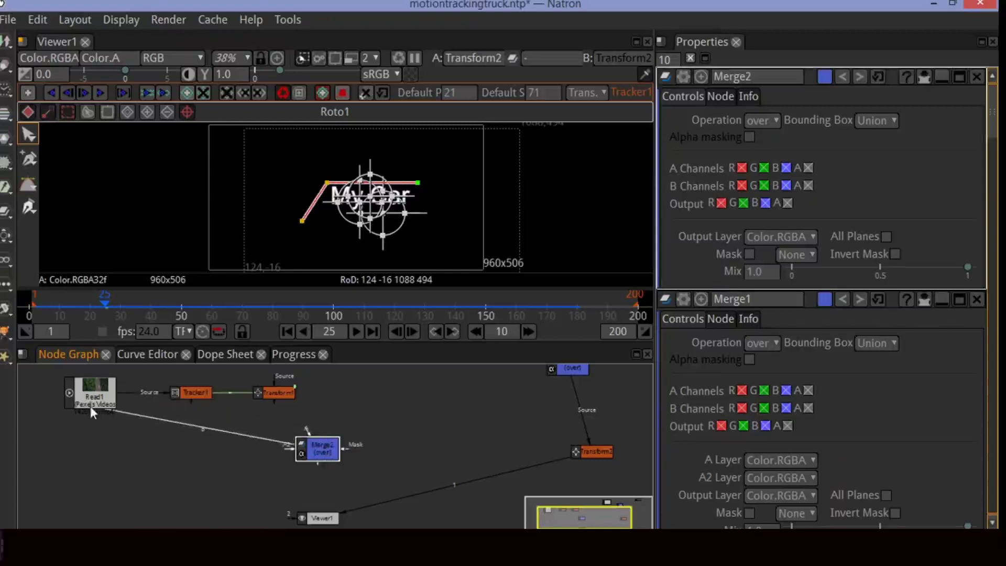
drag(315, 454, 278, 397)
drag(227, 487, 411, 456)
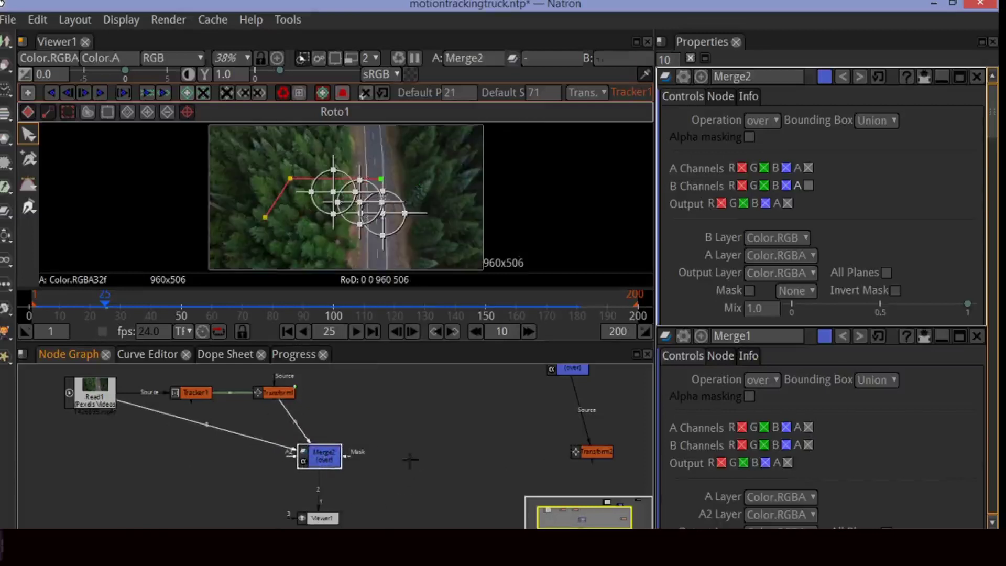
Feed Transform1's tracked motion into Transform2 and move the callout anchor upper right.
drag(322, 462, 307, 481)
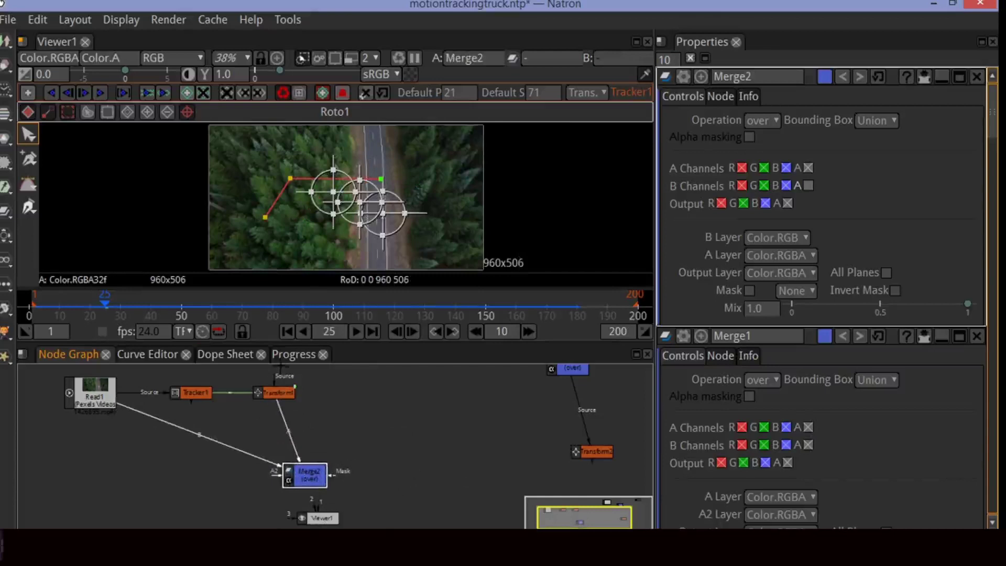
drag(286, 386, 579, 449)
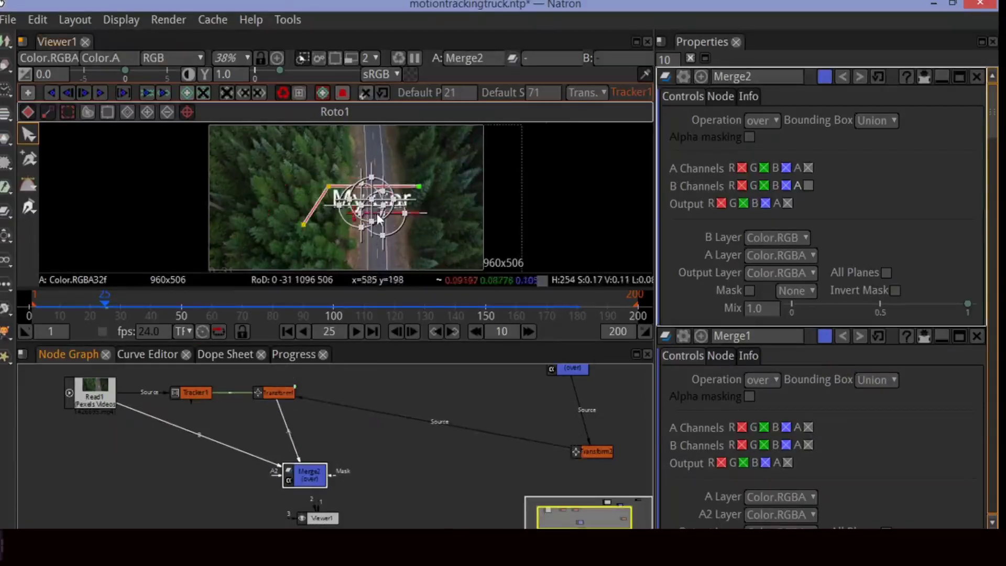
scroll(371, 222, up, 3)
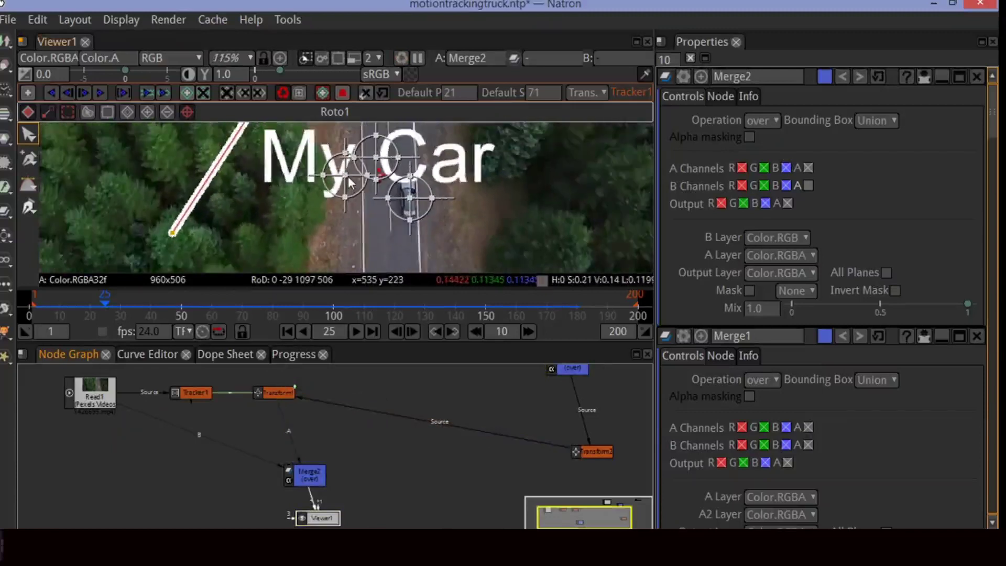
drag(350, 183, 584, 146)
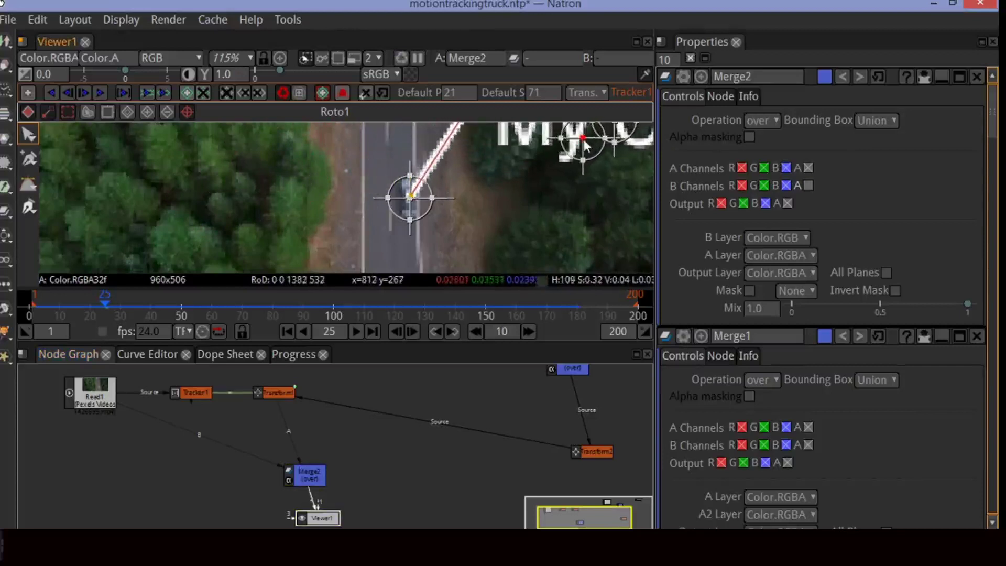
Fit the frame in the viewer and open the Roto1 node's settings.
scroll(533, 198, down, 5)
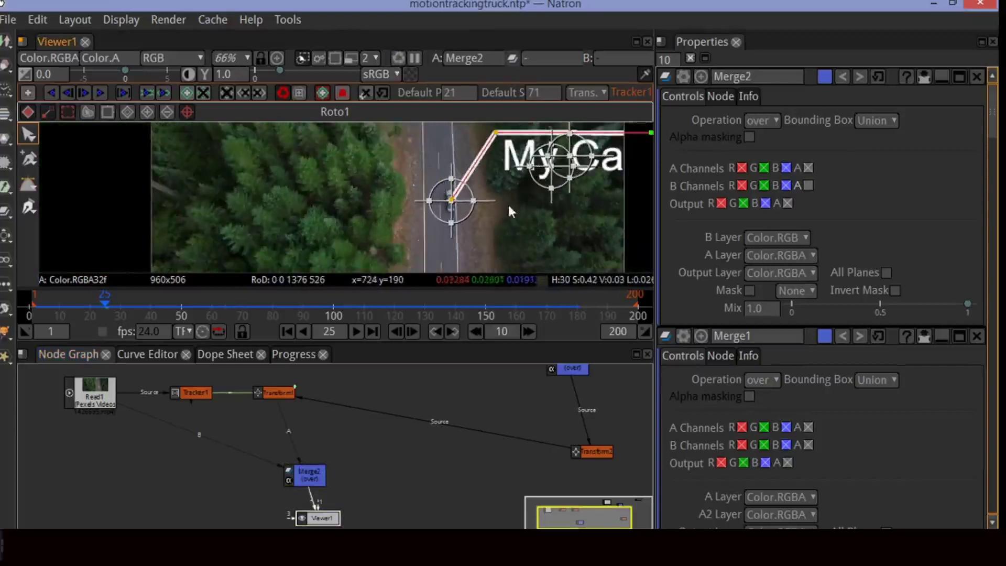
click(280, 57)
scroll(561, 440, down, 5)
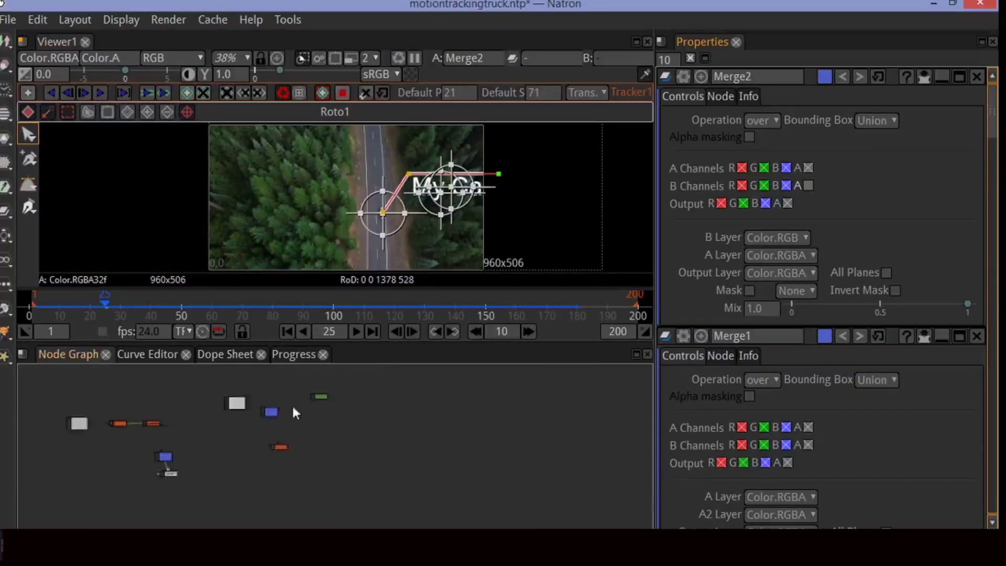
scroll(296, 413, up, 5)
double_click(172, 410)
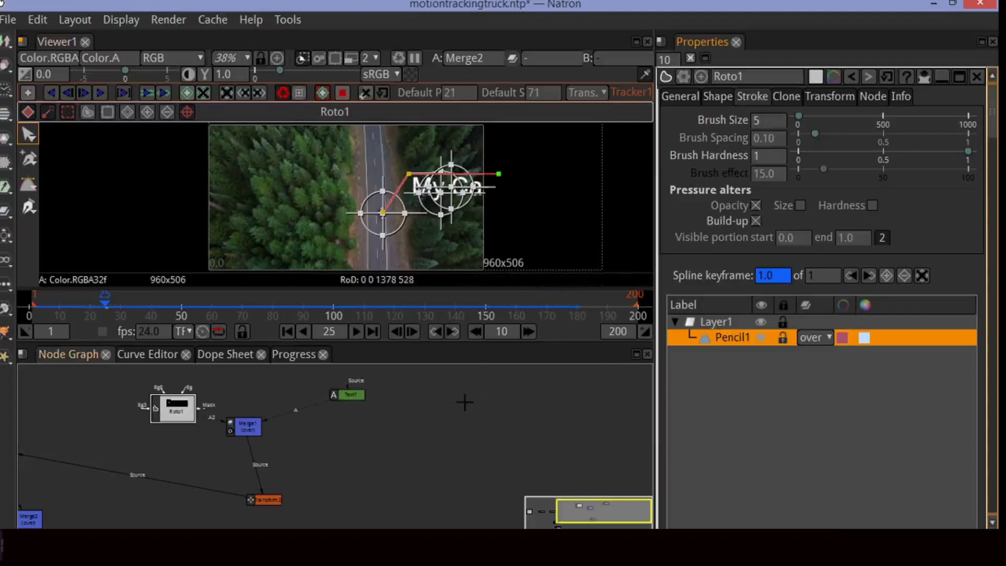
Change the Text1 font size from 64 to 30.
double_click(336, 393)
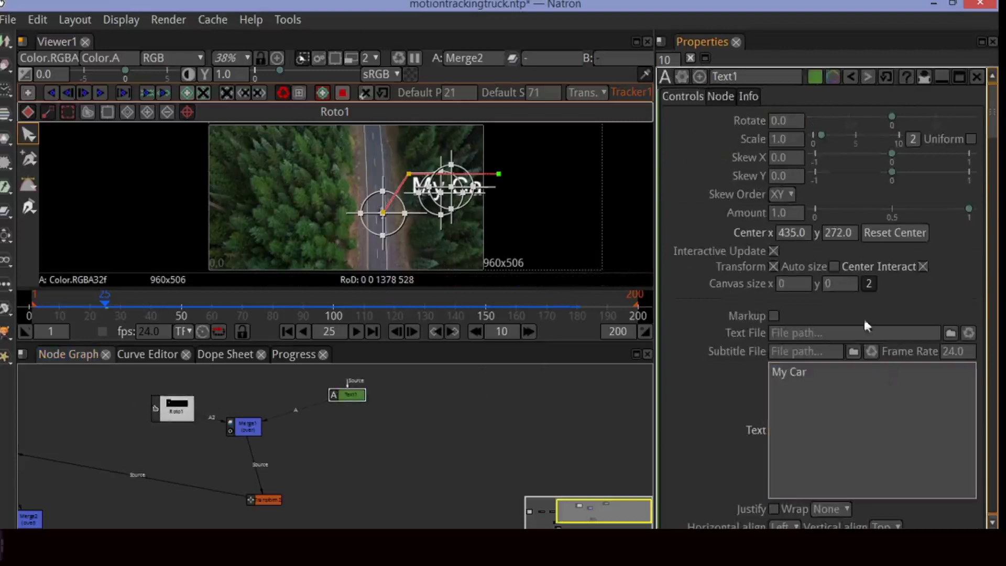
scroll(755, 314, down, 5)
double_click(787, 381)
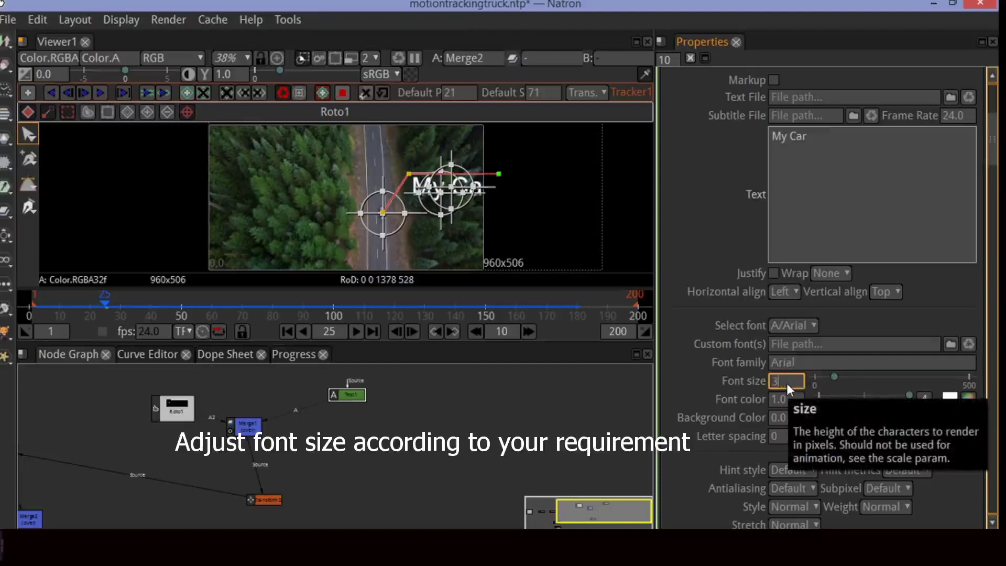
text(30)
key(Return)
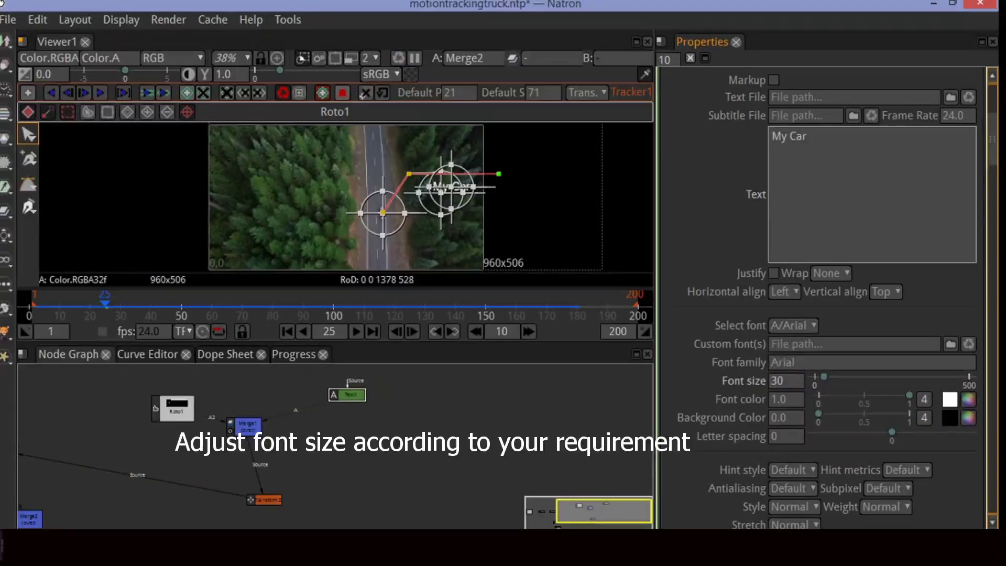
Move the My Car text up-left to the line's end and preview an earlier frame.
scroll(485, 200, up, 8)
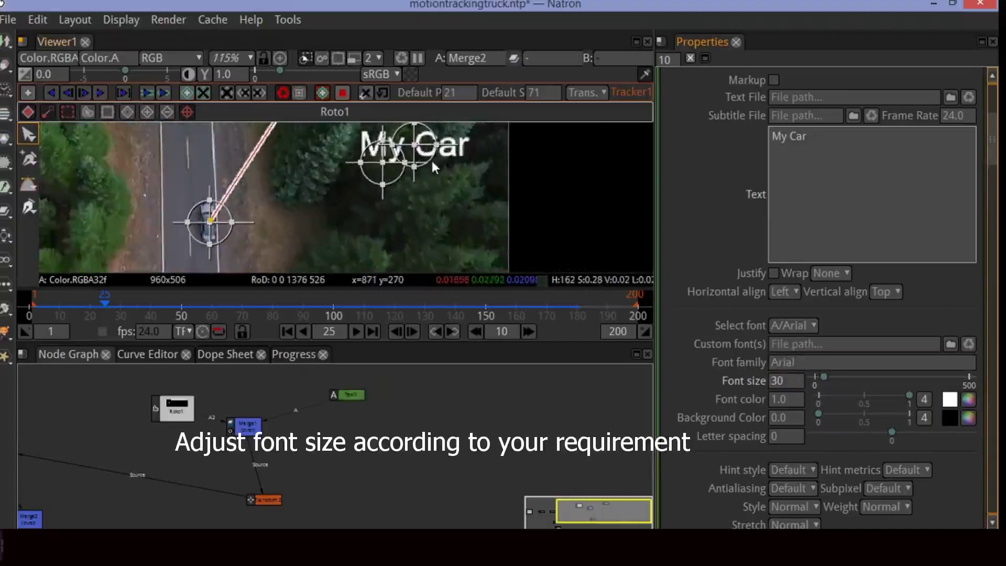
drag(419, 158, 396, 137)
scroll(483, 236, down, 2)
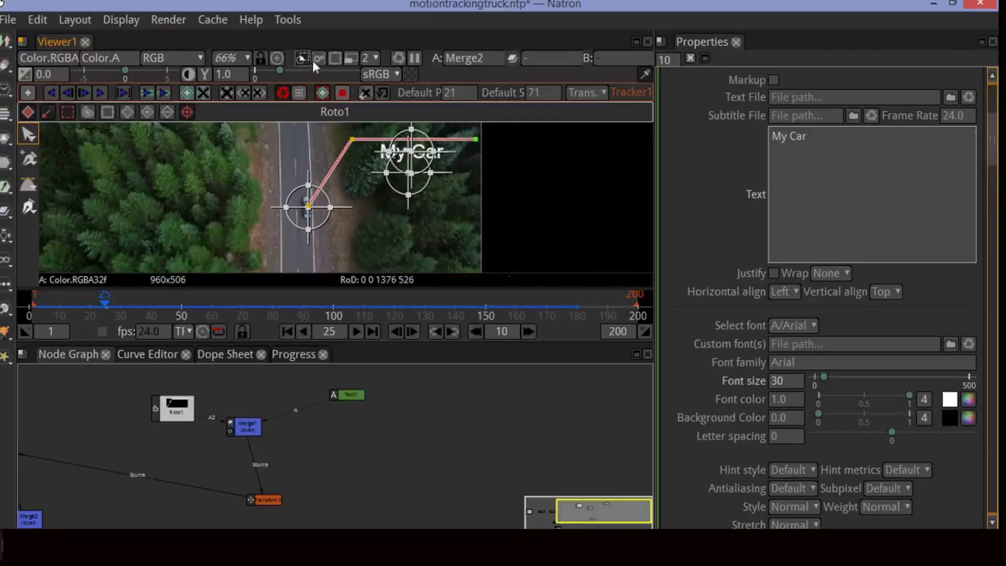
click(278, 59)
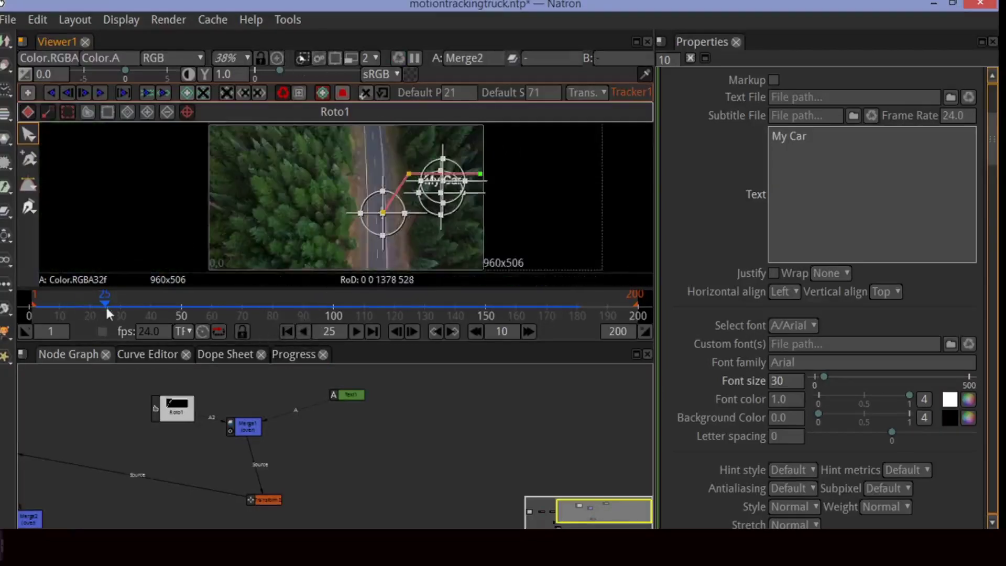
mouse_move(107, 305)
mouse_down()
mouse_move(30, 306)
mouse_move(105, 322)
mouse_up()
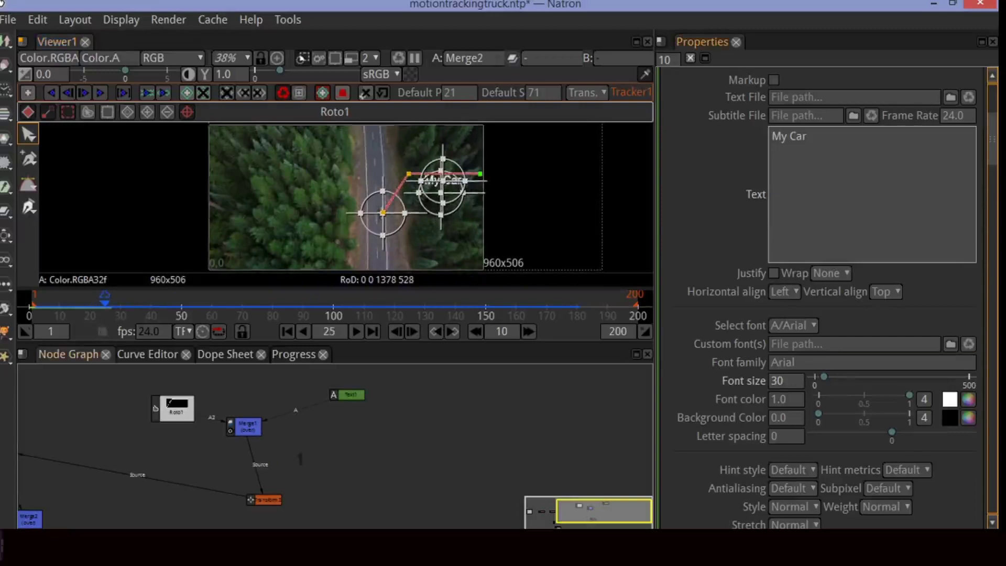
Keyframe Pencil1's visible portion end at 0 on frame 25.
double_click(155, 408)
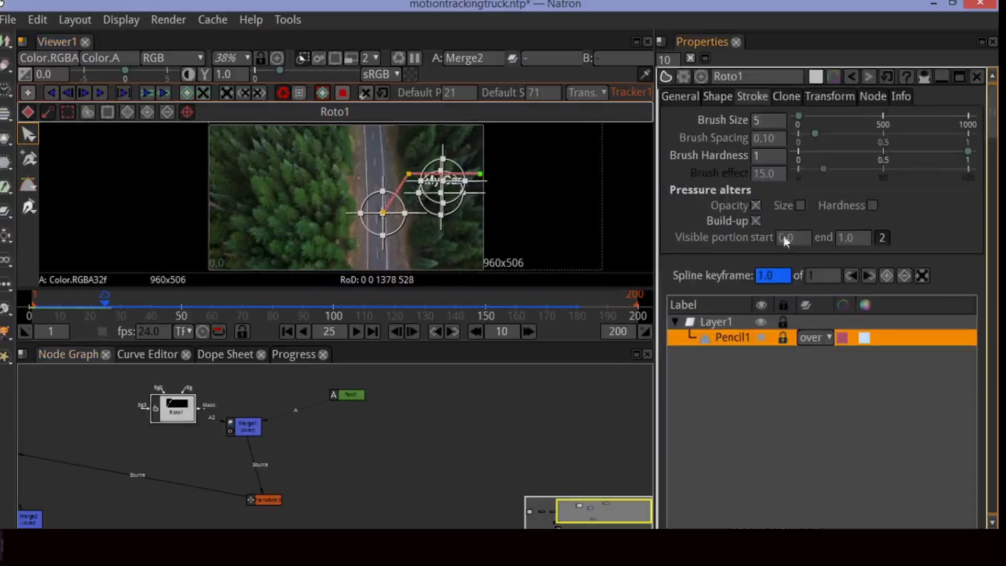
click(864, 236)
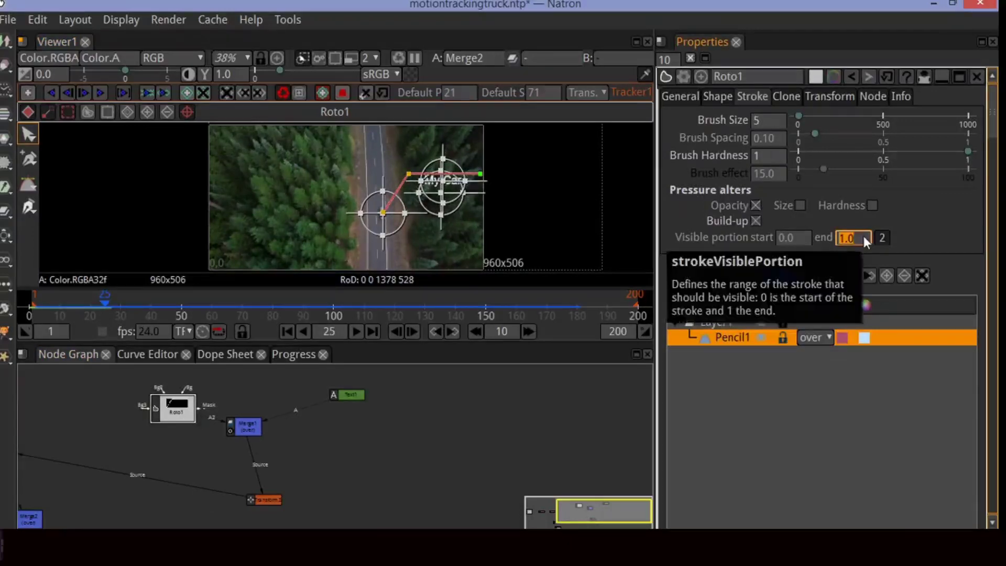
right_click(864, 236)
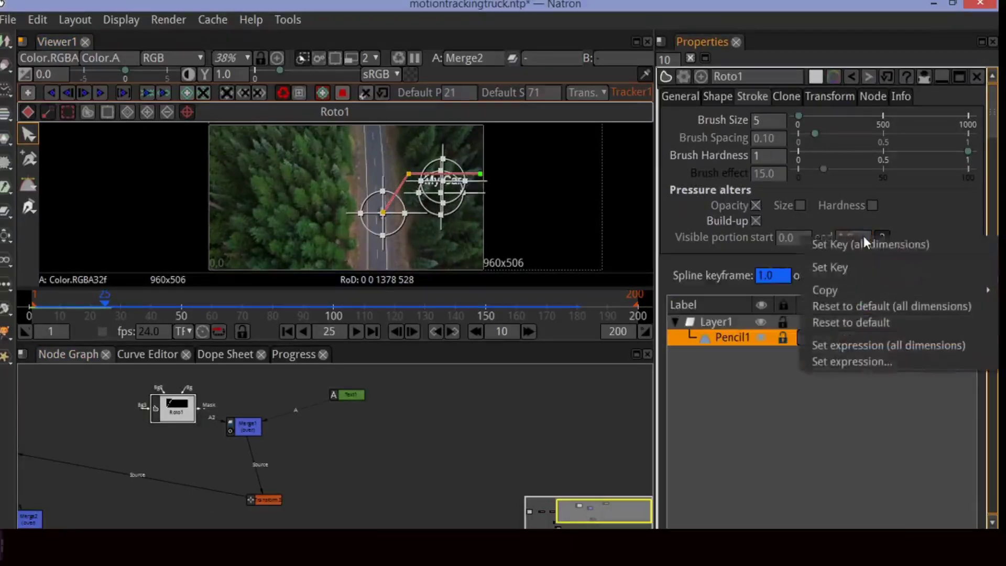
click(864, 263)
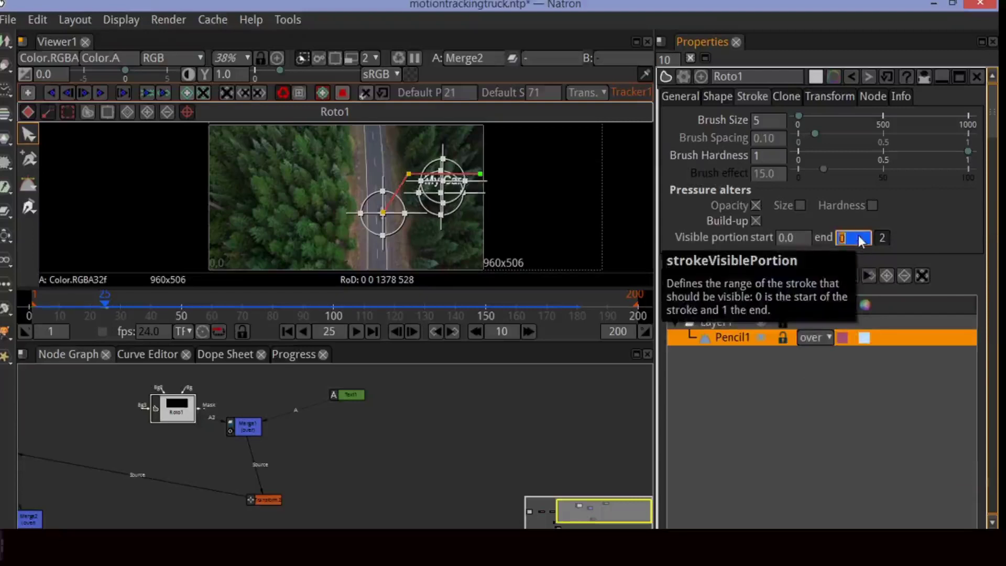
text(0)
Set the visible portion end to 1 at frame 40 and scrub back to preview.
drag(108, 310, 152, 310)
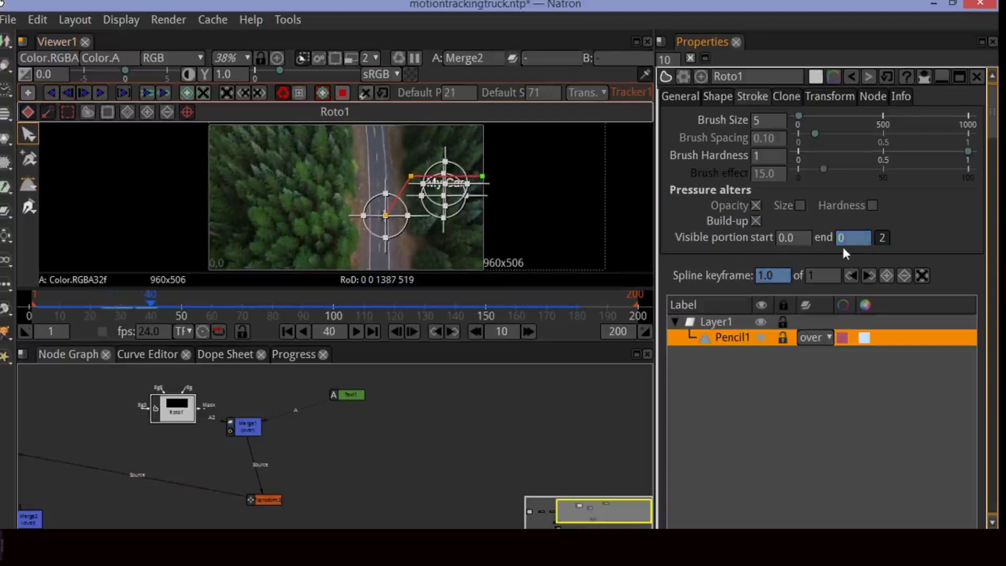
text(1)
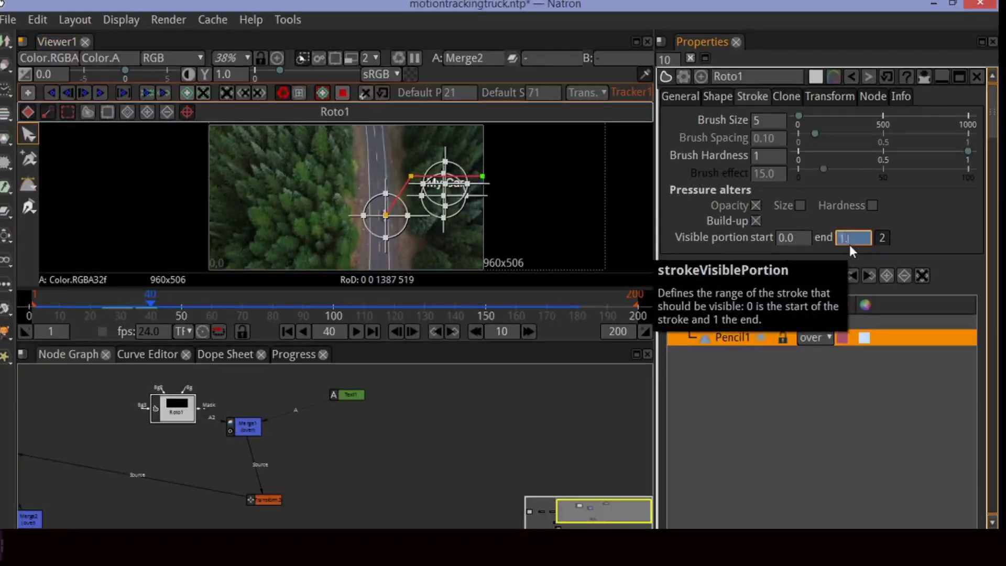
key(Return)
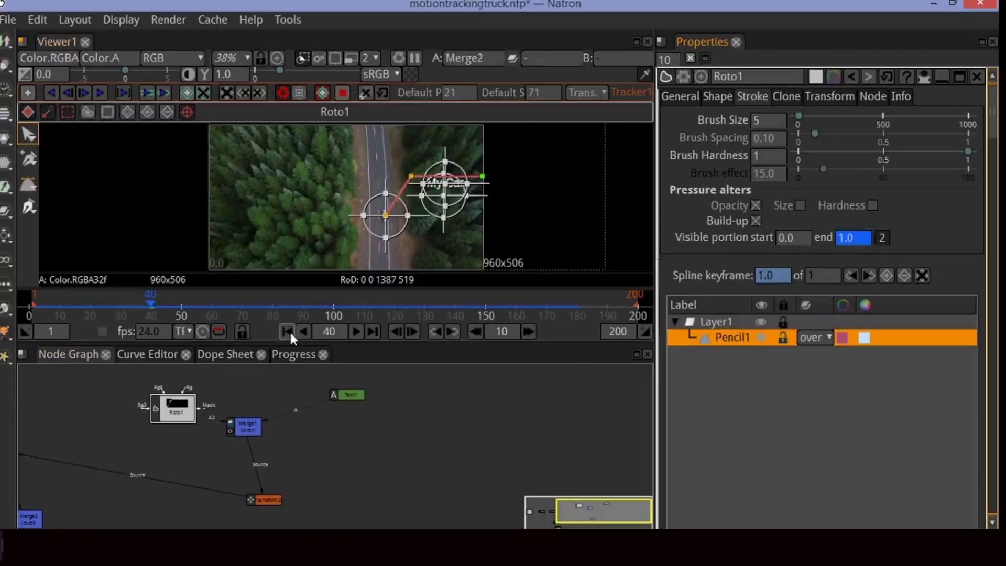
mouse_move(152, 307)
mouse_down()
mouse_move(104, 305)
mouse_move(158, 314)
mouse_move(101, 305)
mouse_move(140, 307)
mouse_up()
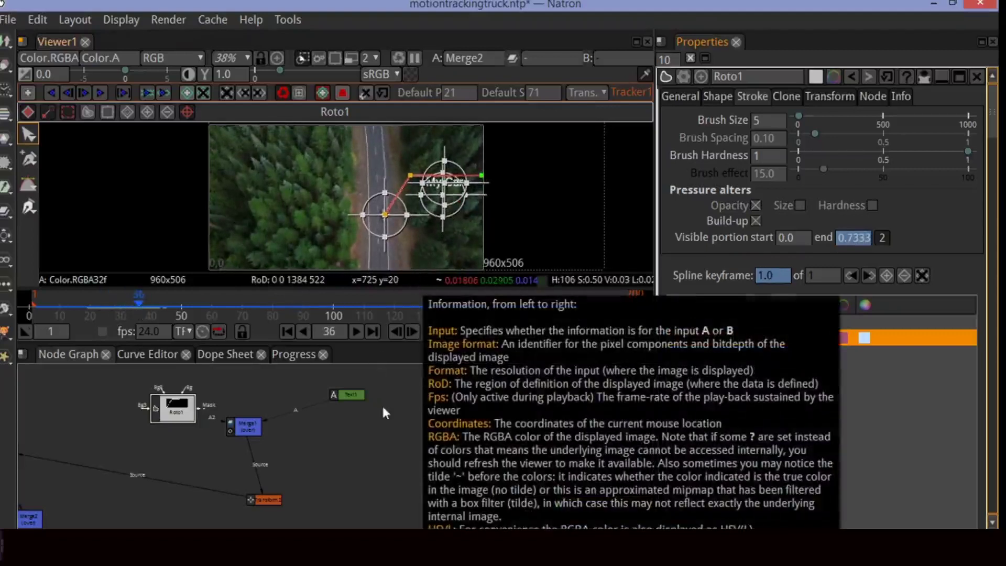
Save the project and go back to frame 30.
key(ctrl+s)
click(395, 369)
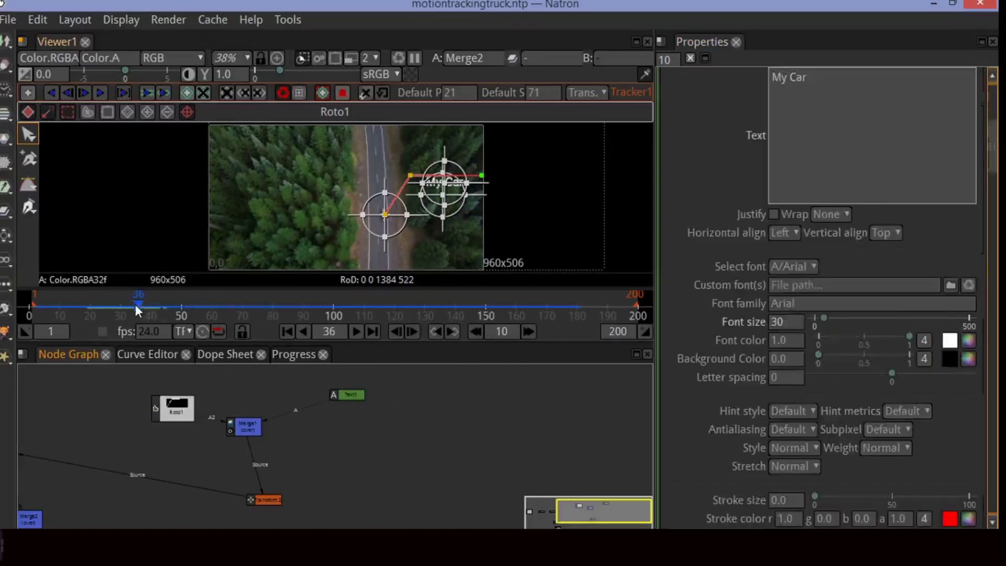
drag(136, 304, 121, 306)
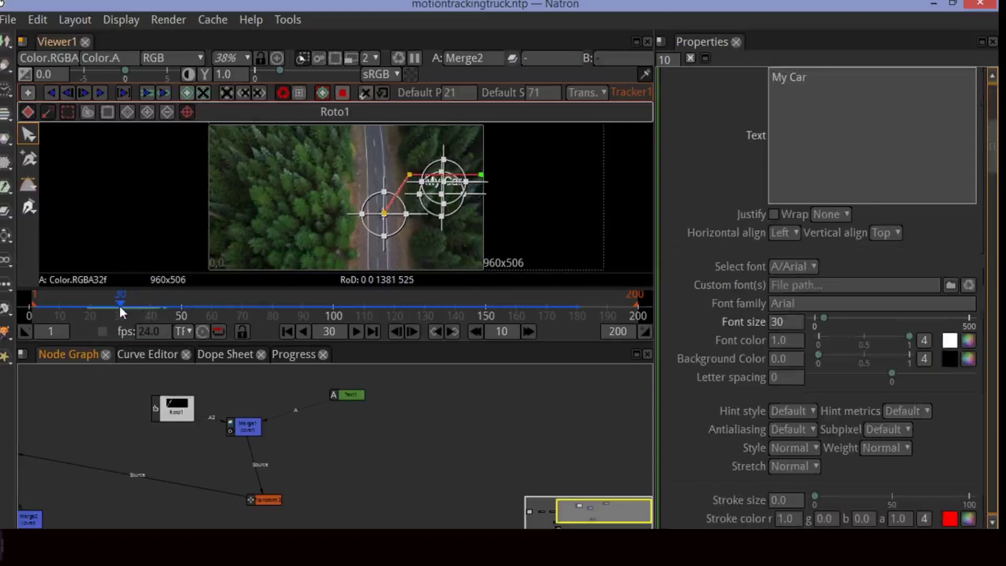
Keyframe the Text1 font size at 0 on frame 30 and 30 on frame 40.
right_click(799, 324)
click(804, 328)
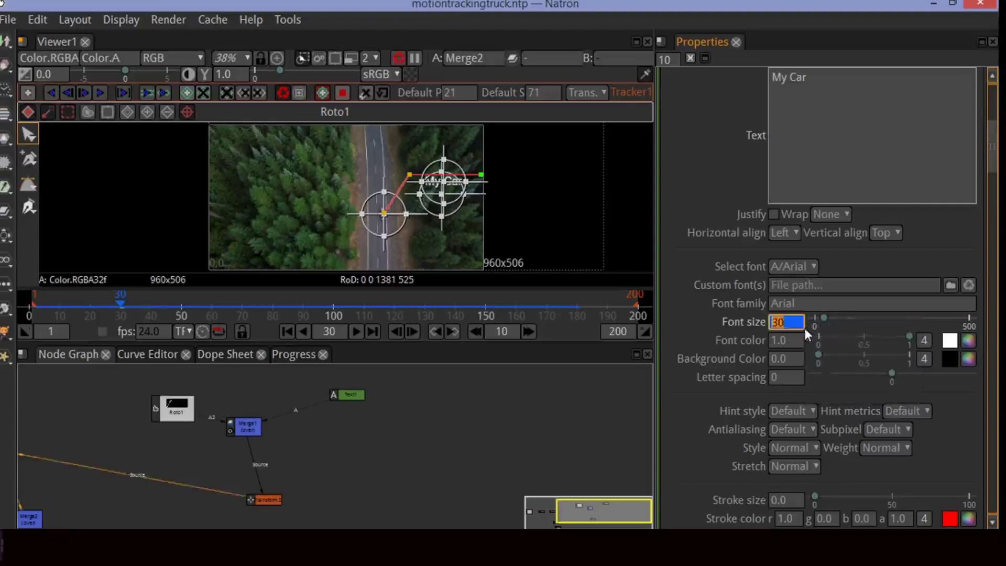
mouse_move(123, 307)
mouse_down()
mouse_move(150, 310)
mouse_move(121, 311)
mouse_up()
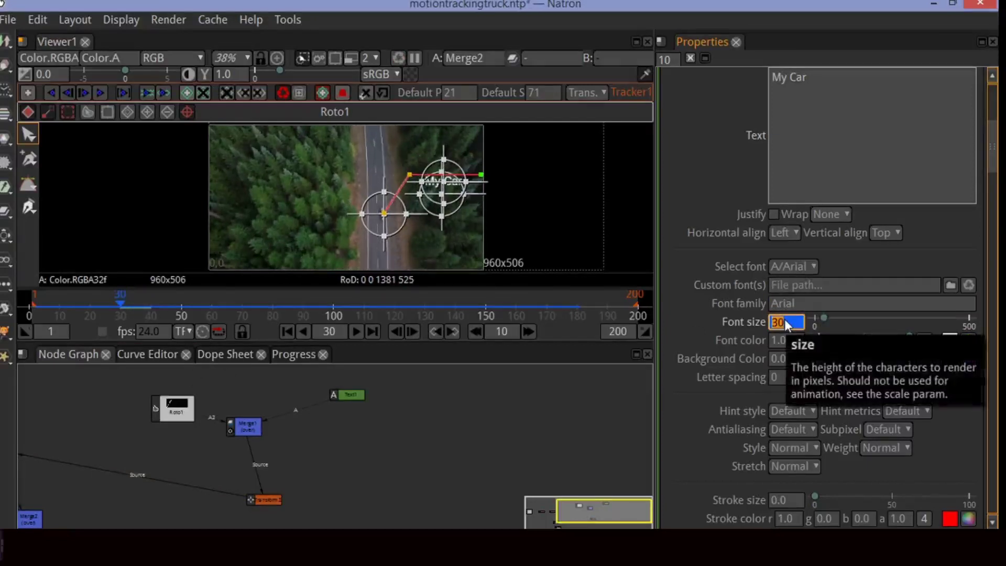
key(Return)
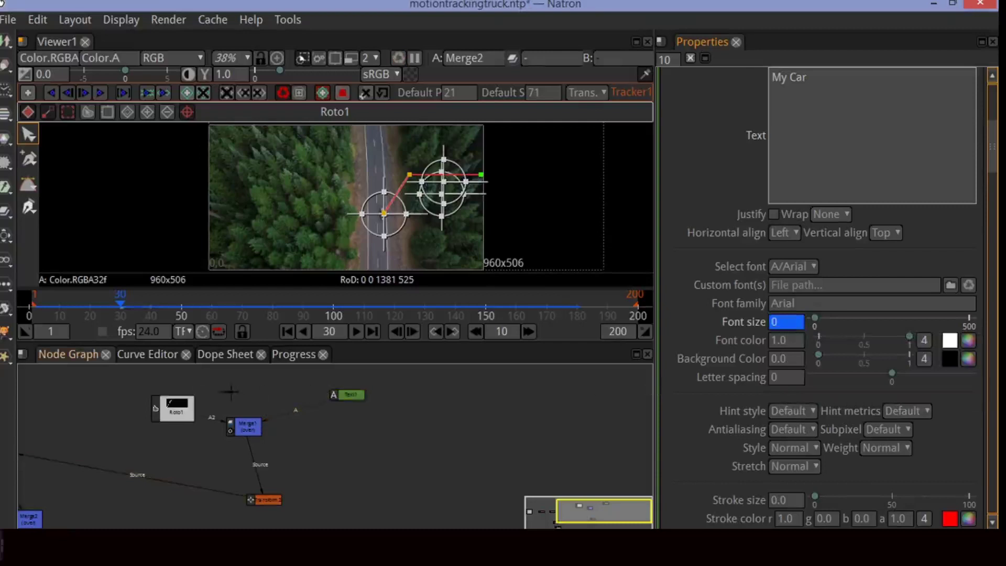
drag(123, 307, 151, 321)
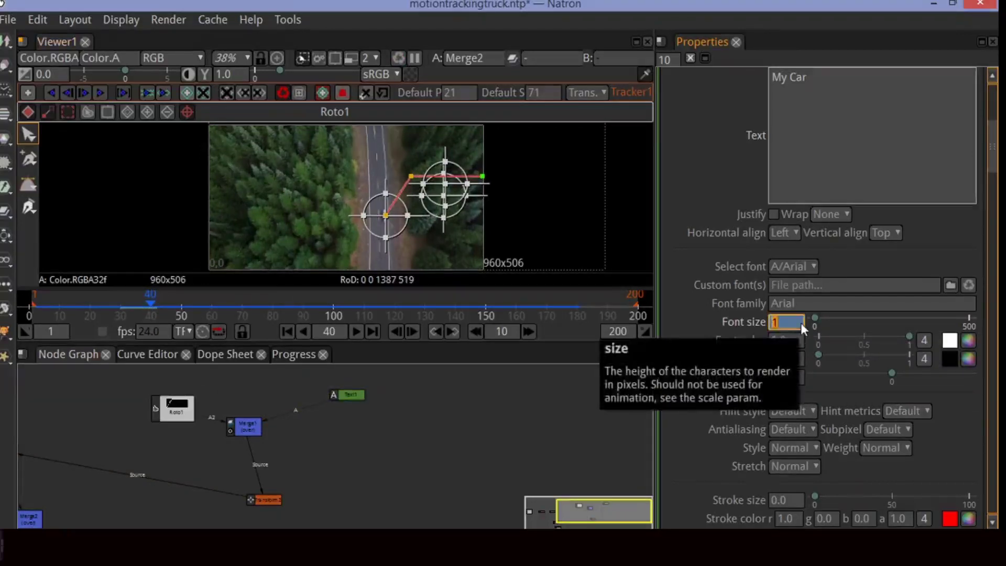
key(Return)
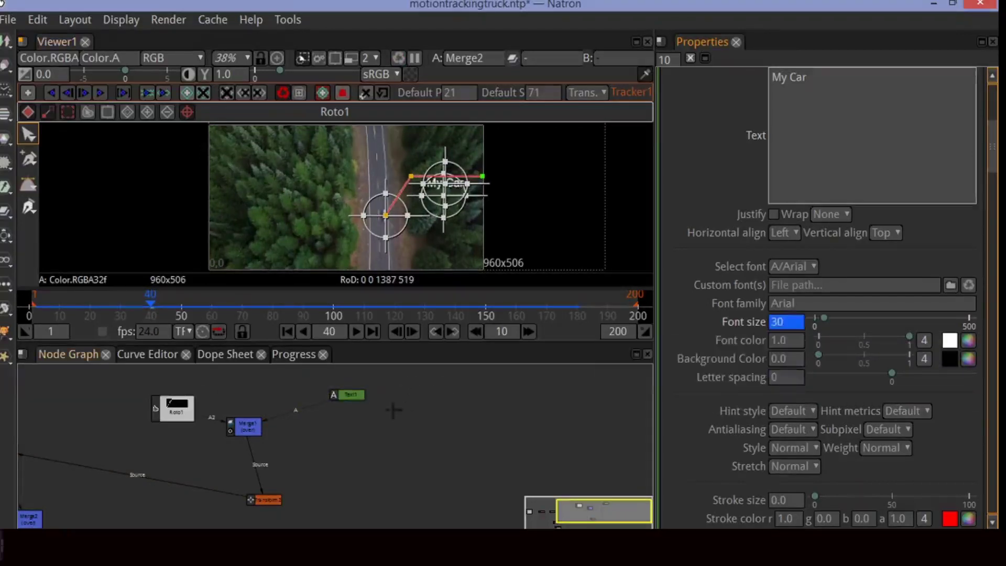